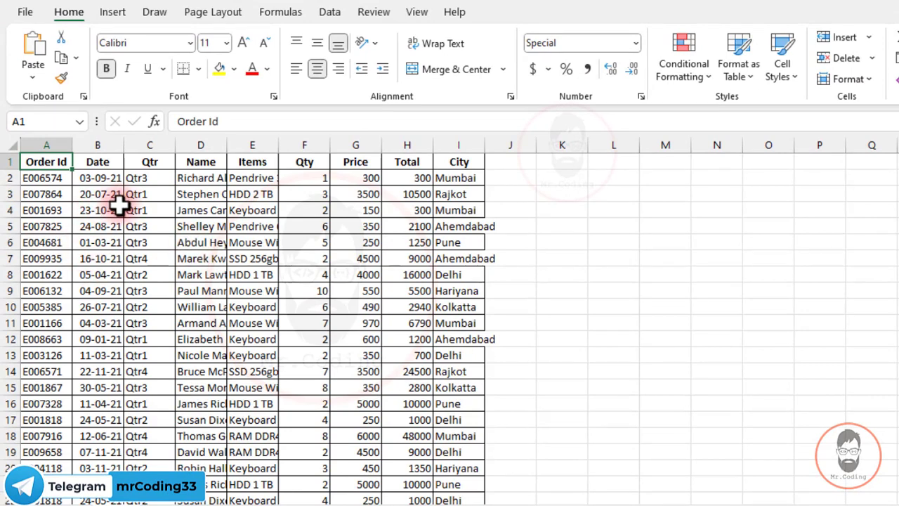
- Create a PivotTable from the data range A1:I24 and place it in the existing worksheet at cell K3
{"action": "key", "text": "ctrl+shift+Down"}
{"action": "key", "text": "ctrl+shift+Right"}
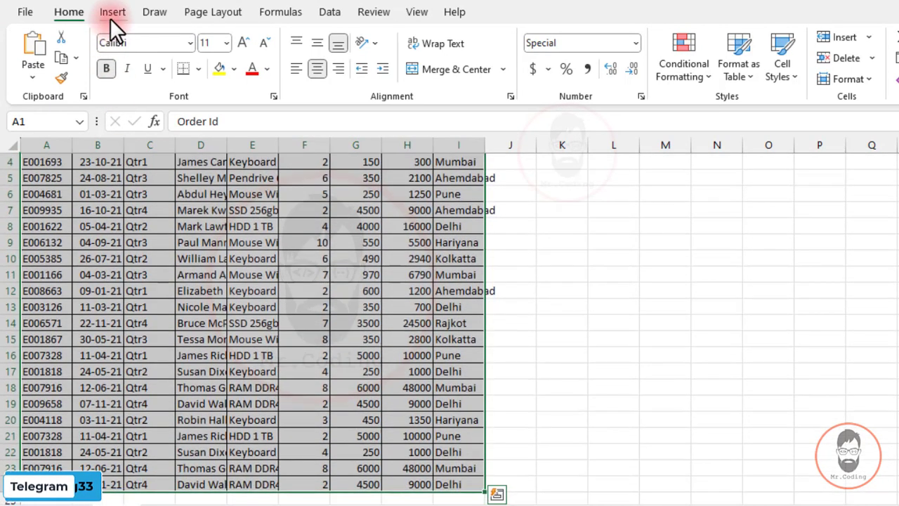
{"action": "left_click", "coordinate": [111, 14]}
{"action": "left_click", "coordinate": [32, 45]}
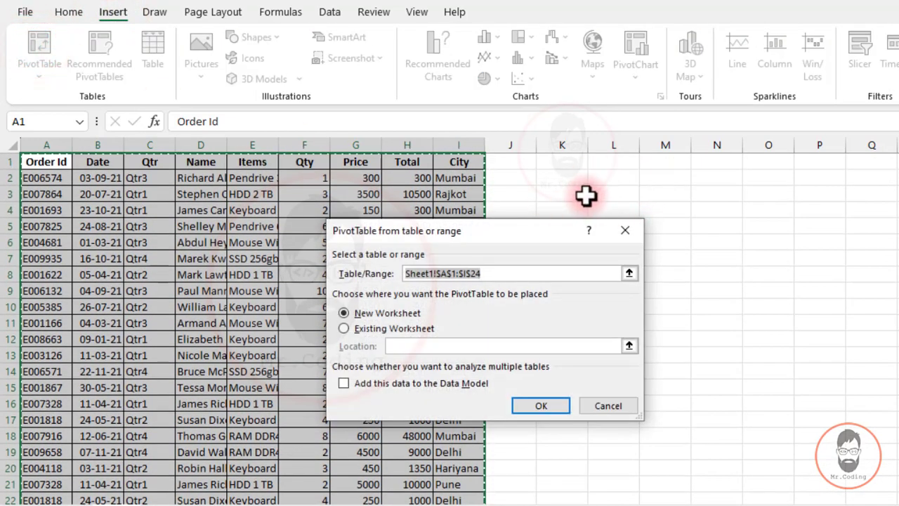
{"action": "left_click", "coordinate": [375, 329]}
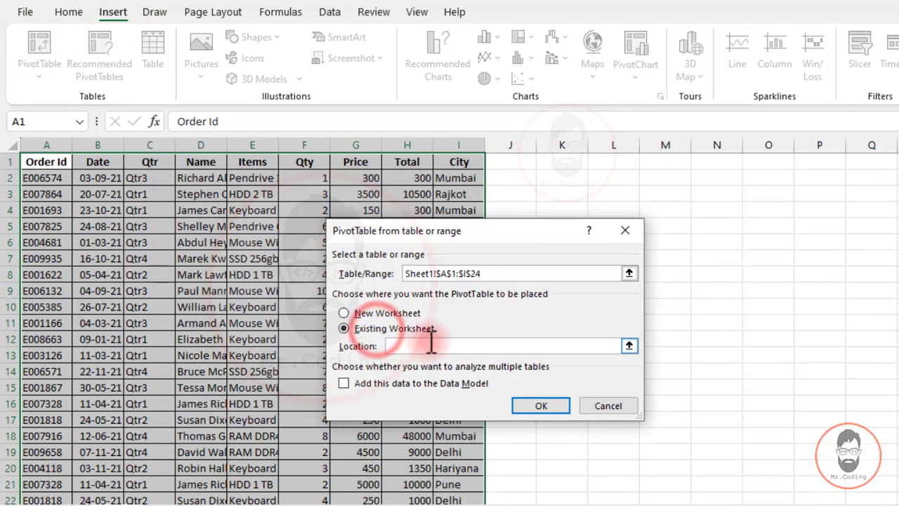
{"action": "left_click", "coordinate": [561, 195]}
{"action": "left_click", "coordinate": [557, 346]}
{"action": "left_click", "coordinate": [540, 405]}
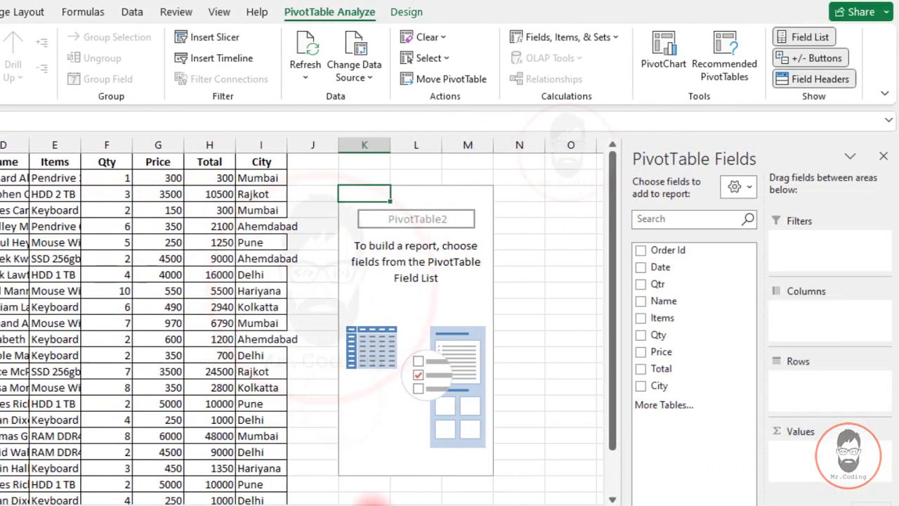
- Lay out the PivotTable with Items as rows, Qtr as columns and the sum of Qty as values
{"action": "left_click_drag", "start_coordinate": [372, 505], "coordinate": [385, 505]}
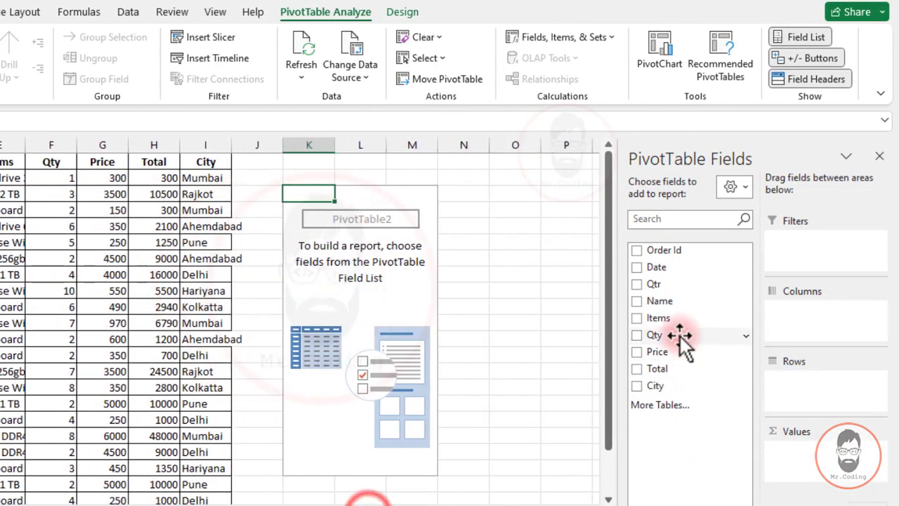
{"action": "left_click_drag", "start_coordinate": [652, 322], "coordinate": [803, 394]}
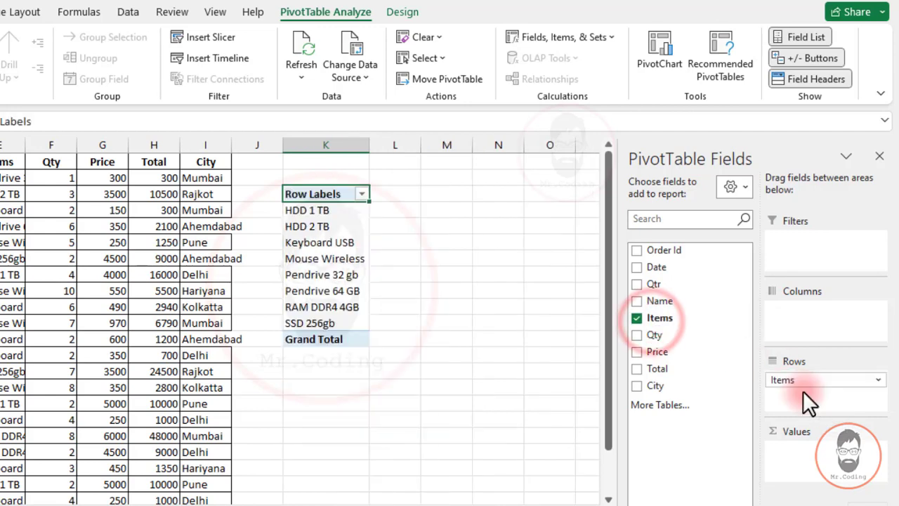
{"action": "left_click_drag", "start_coordinate": [641, 286], "coordinate": [796, 326]}
{"action": "left_click_drag", "start_coordinate": [643, 331], "coordinate": [796, 453]}
{"action": "left_click_drag", "start_coordinate": [460, 501], "coordinate": [441, 500]}
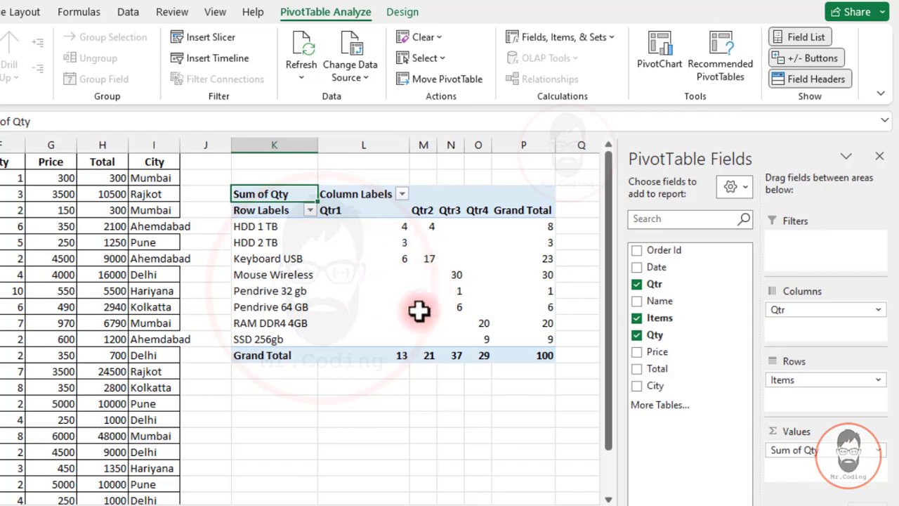
- Filter the PivotTable's column labels to show only Qtr1
{"action": "left_click", "coordinate": [273, 260]}
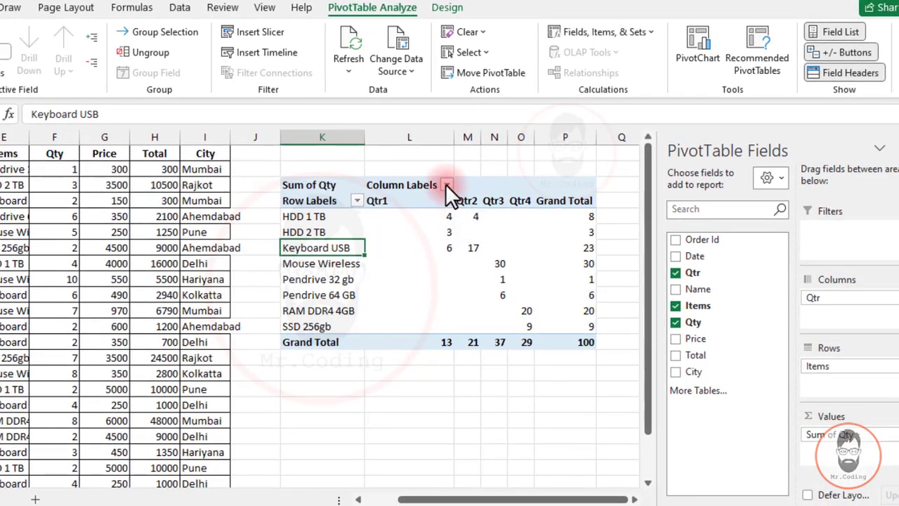
{"action": "left_click", "coordinate": [446, 184]}
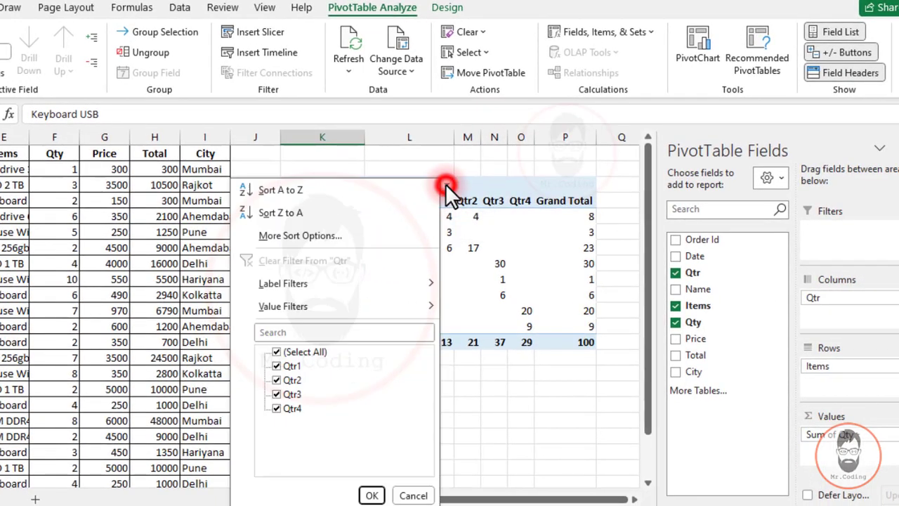
{"action": "left_click", "coordinate": [288, 353]}
{"action": "left_click", "coordinate": [281, 365]}
{"action": "left_click", "coordinate": [372, 495]}
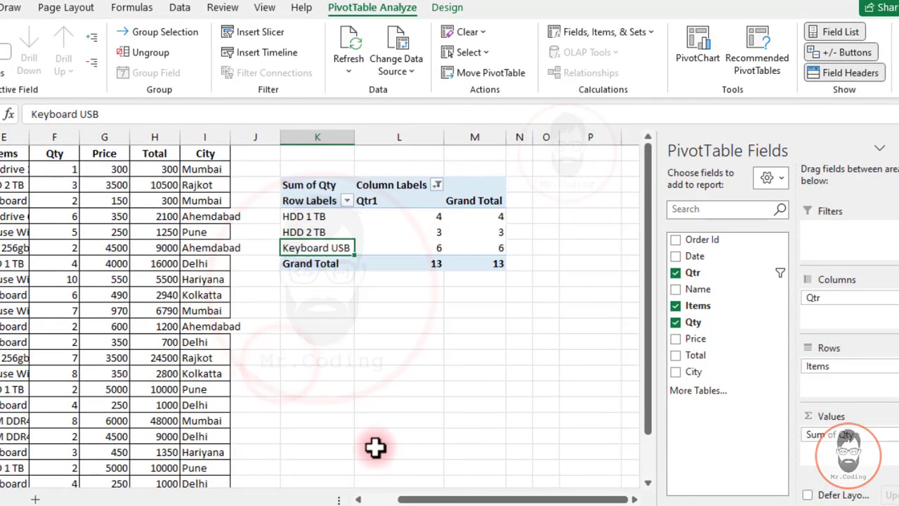
- Filter the PivotTable's row labels to show only Keyboard USB
{"action": "left_click", "coordinate": [346, 201]}
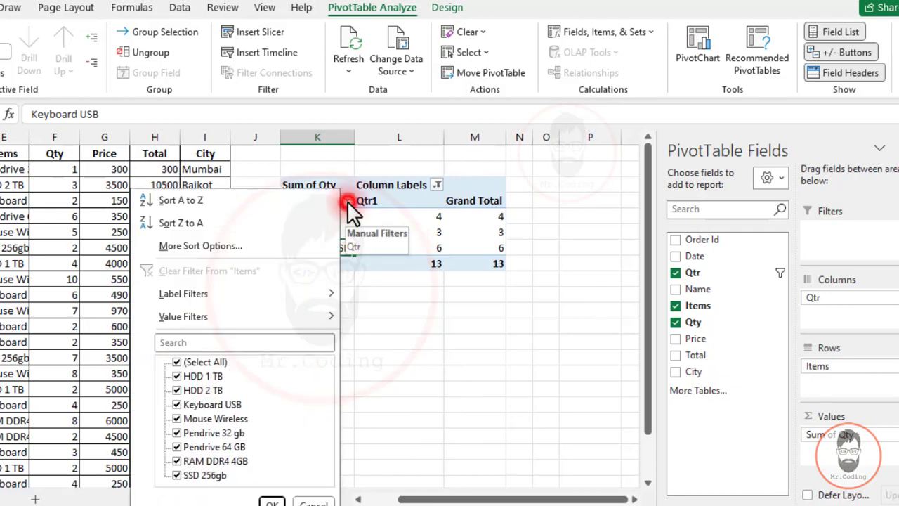
{"action": "left_click", "coordinate": [176, 360]}
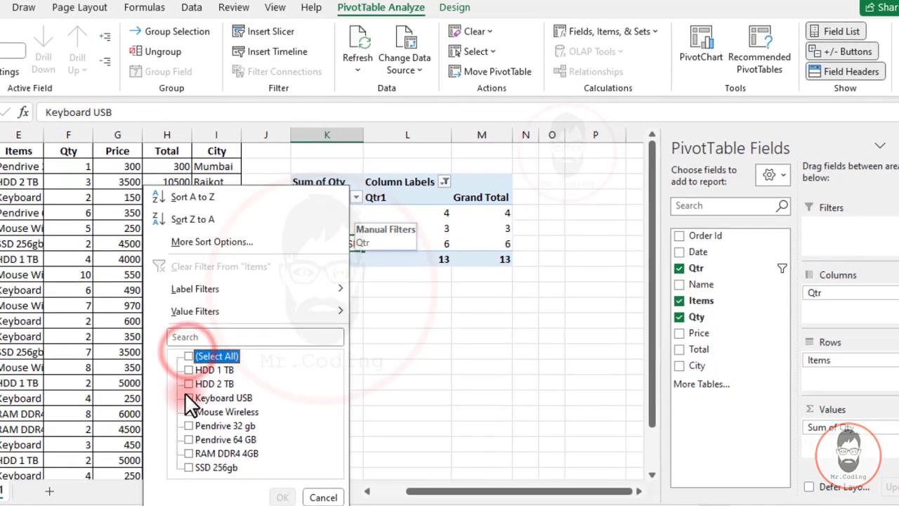
{"action": "left_click", "coordinate": [177, 404]}
{"action": "left_click", "coordinate": [272, 503]}
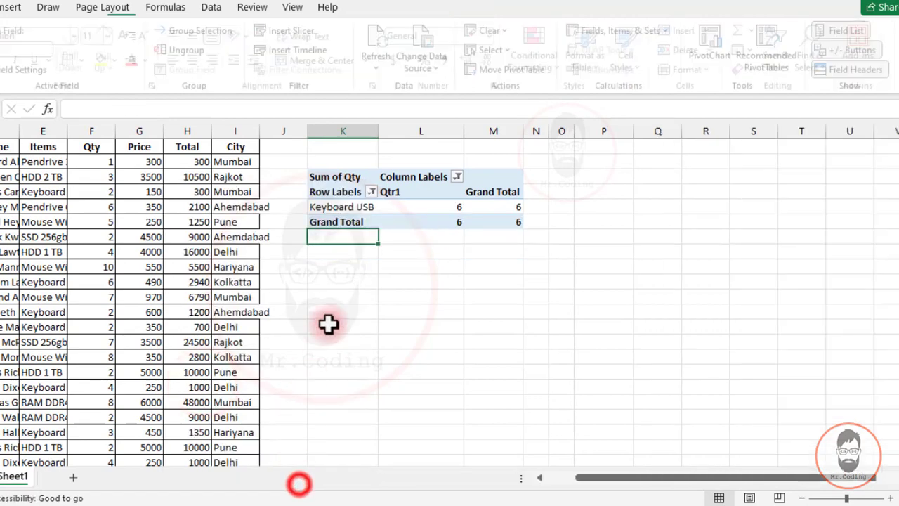
- Clear the row and column label filters from the PivotTable in one go
{"action": "left_click", "coordinate": [329, 207]}
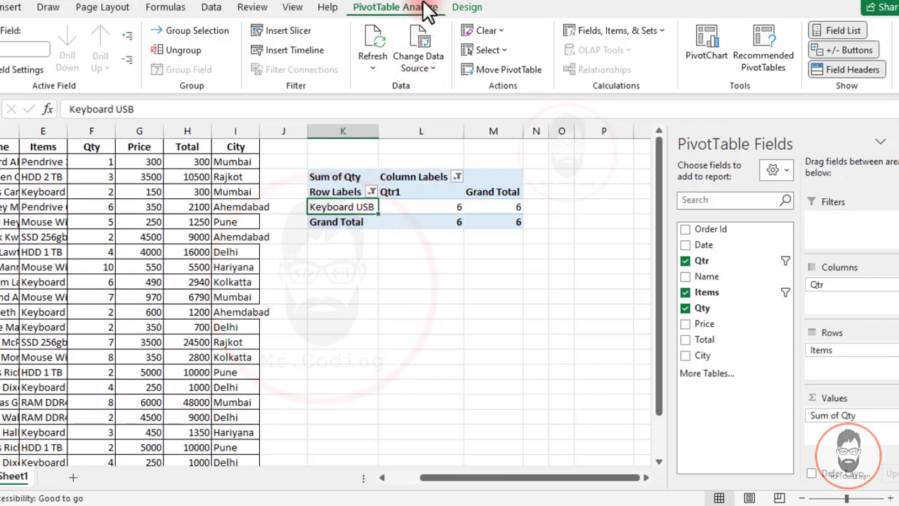
{"action": "left_click", "coordinate": [500, 29]}
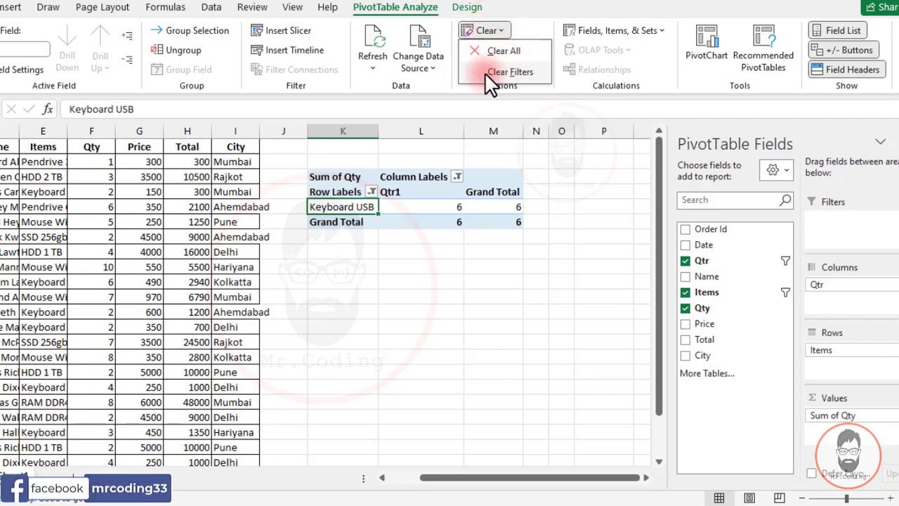
{"action": "left_click", "coordinate": [511, 71]}
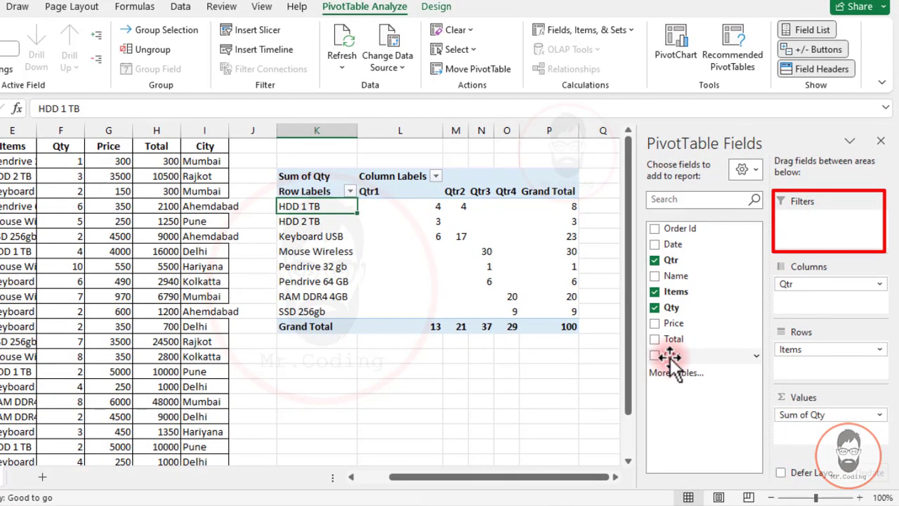
- Add City as a report filter and limit it to multiple items, Mumbai and Delhi
{"action": "left_click_drag", "start_coordinate": [653, 360], "coordinate": [832, 239]}
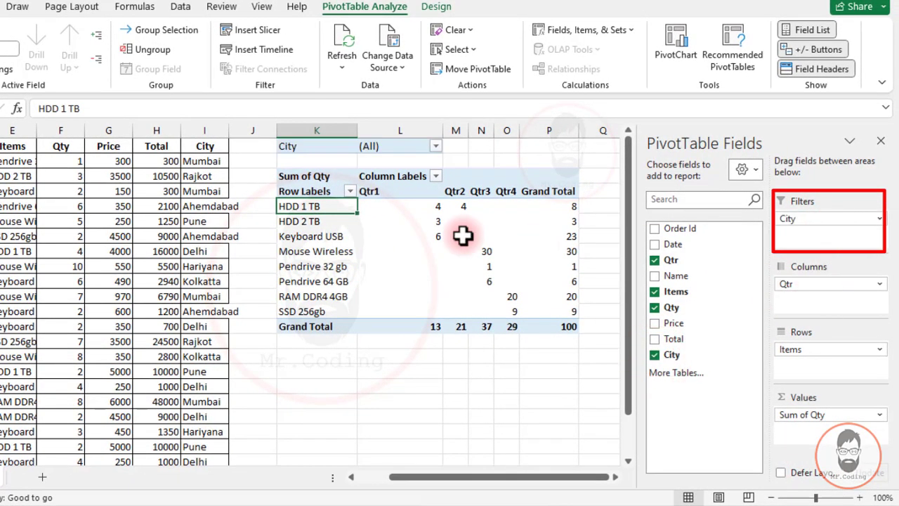
{"action": "left_click", "coordinate": [435, 145]}
{"action": "left_click", "coordinate": [309, 314]}
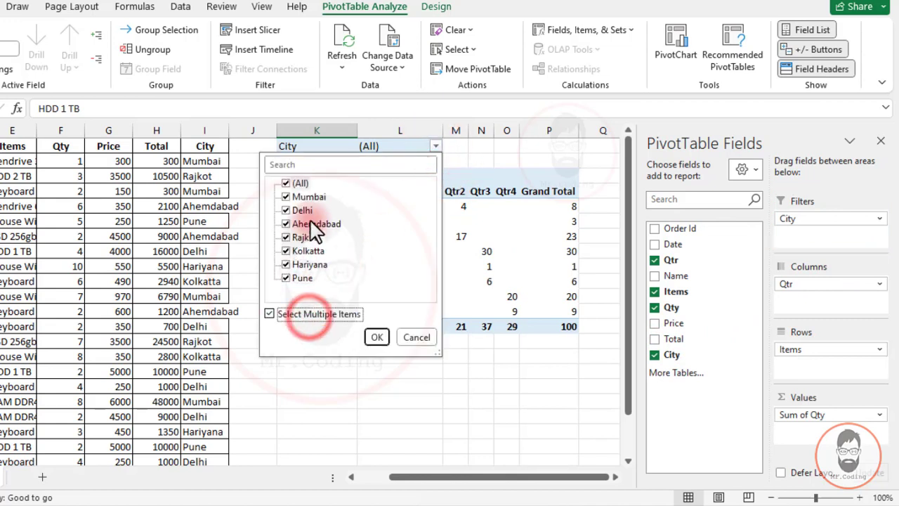
{"action": "left_click", "coordinate": [285, 183]}
{"action": "left_click", "coordinate": [285, 198]}
{"action": "left_click", "coordinate": [286, 210]}
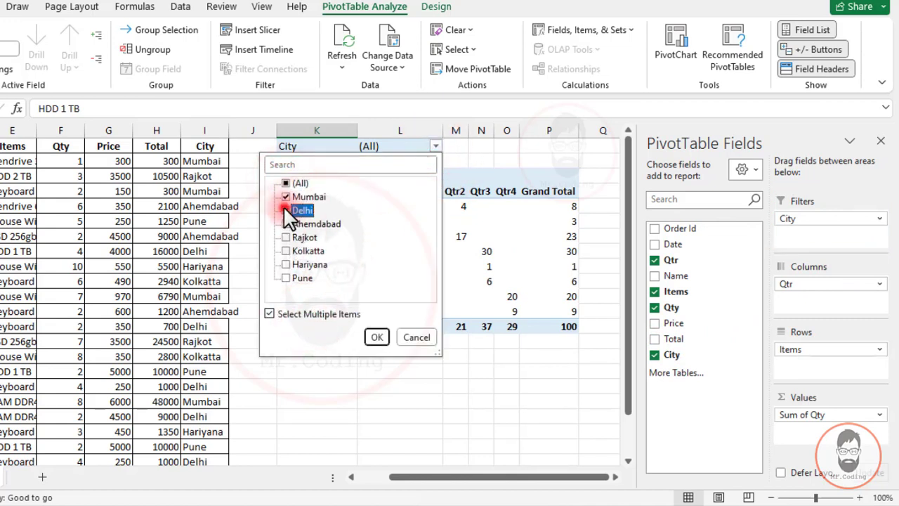
{"action": "left_click", "coordinate": [376, 337]}
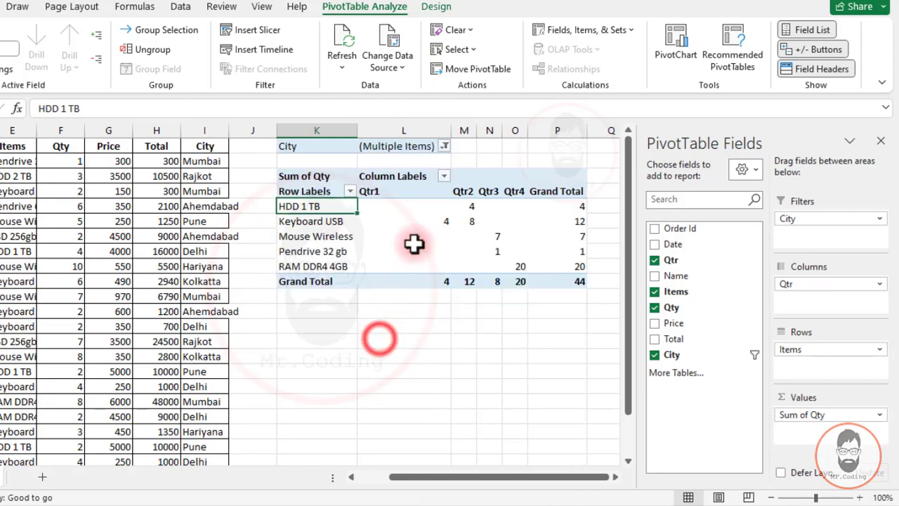
- Restrict the PivotTable's column labels to Qtr2
{"action": "left_click", "coordinate": [444, 176]}
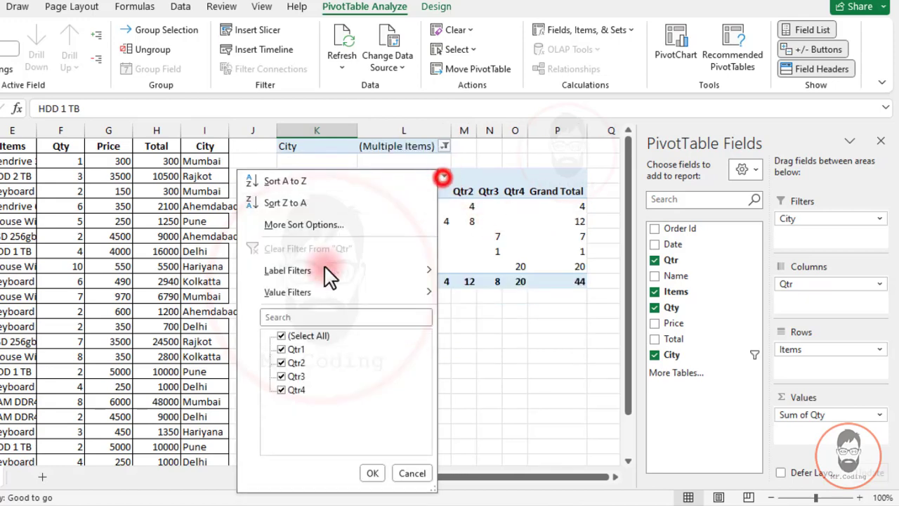
{"action": "left_click", "coordinate": [281, 336]}
{"action": "left_click", "coordinate": [281, 363]}
{"action": "left_click", "coordinate": [373, 473]}
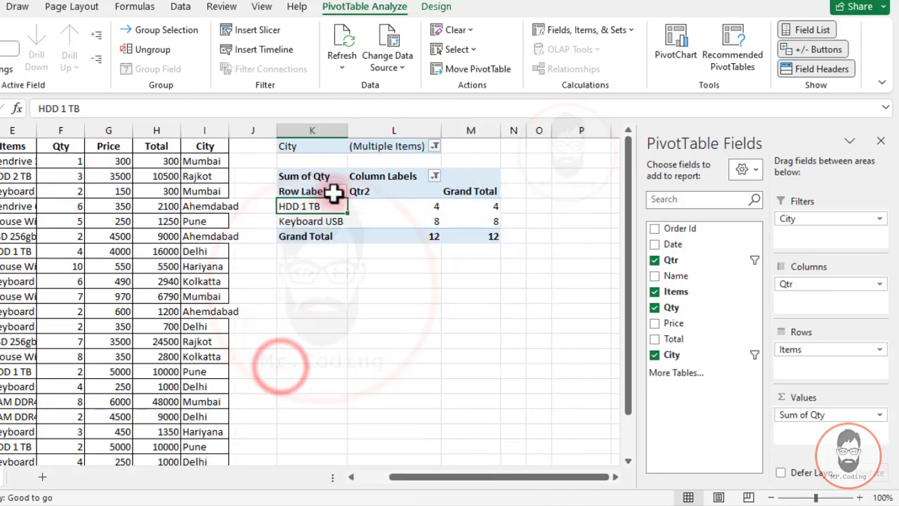
- Restrict the PivotTable's row labels to Keyboard USB
{"action": "left_click", "coordinate": [340, 191]}
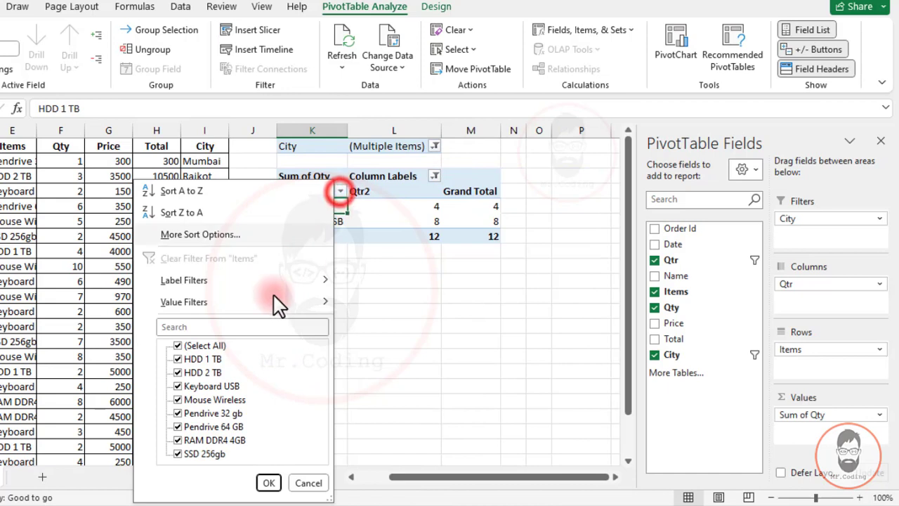
{"action": "left_click", "coordinate": [177, 345]}
{"action": "left_click", "coordinate": [178, 385]}
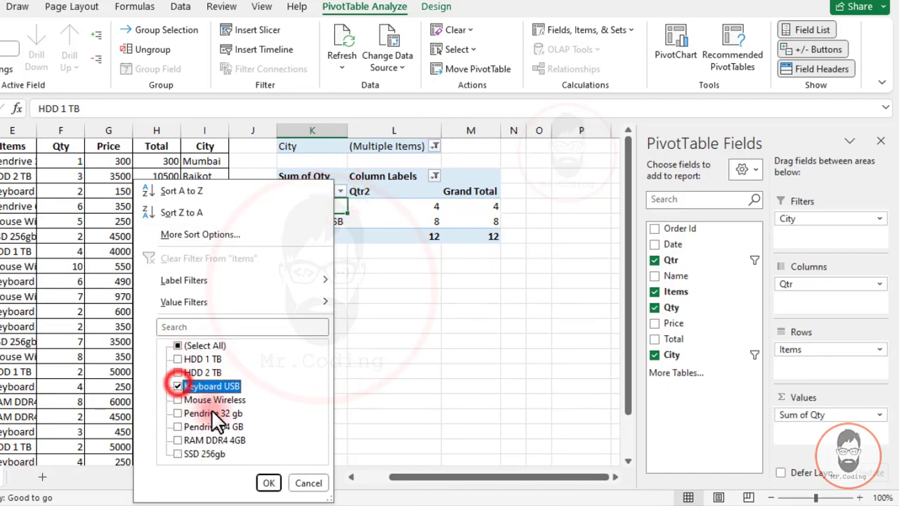
{"action": "left_click", "coordinate": [269, 483]}
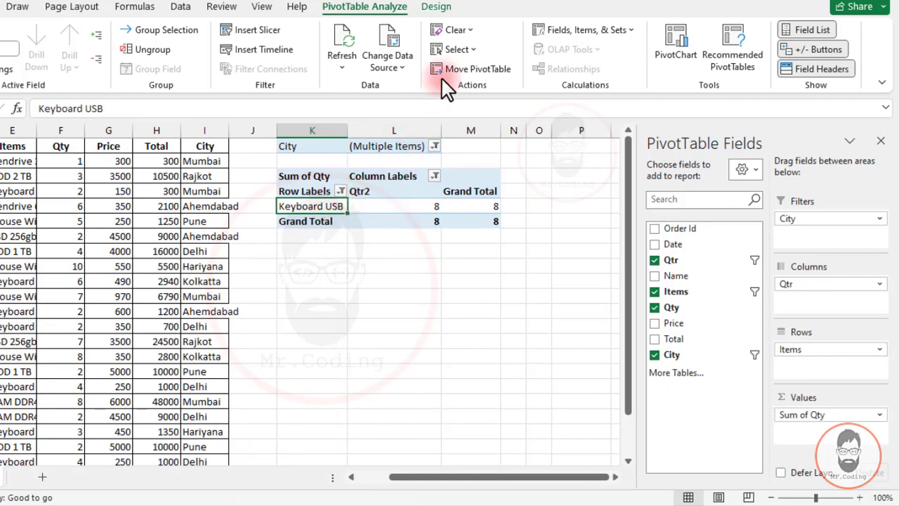
- Clear the City, quarter and item filters from the PivotTable together
{"action": "left_click", "coordinate": [472, 35]}
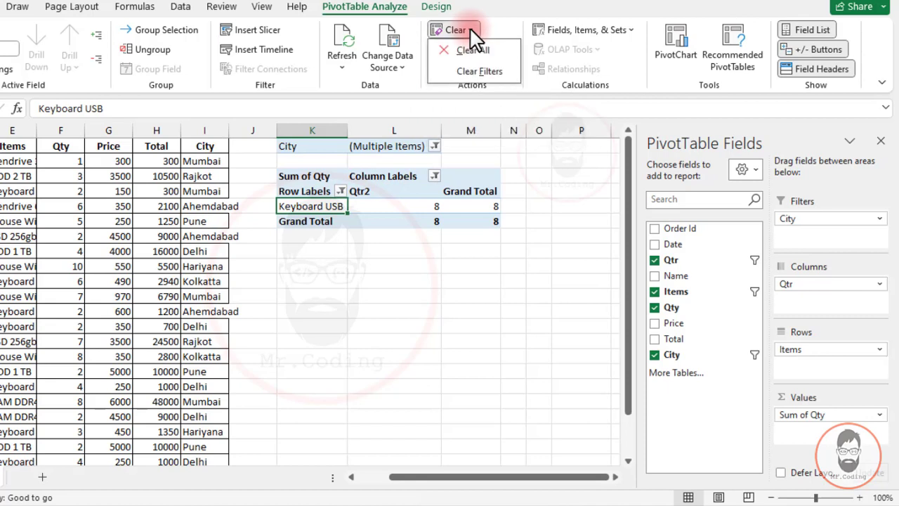
{"action": "left_click", "coordinate": [488, 72]}
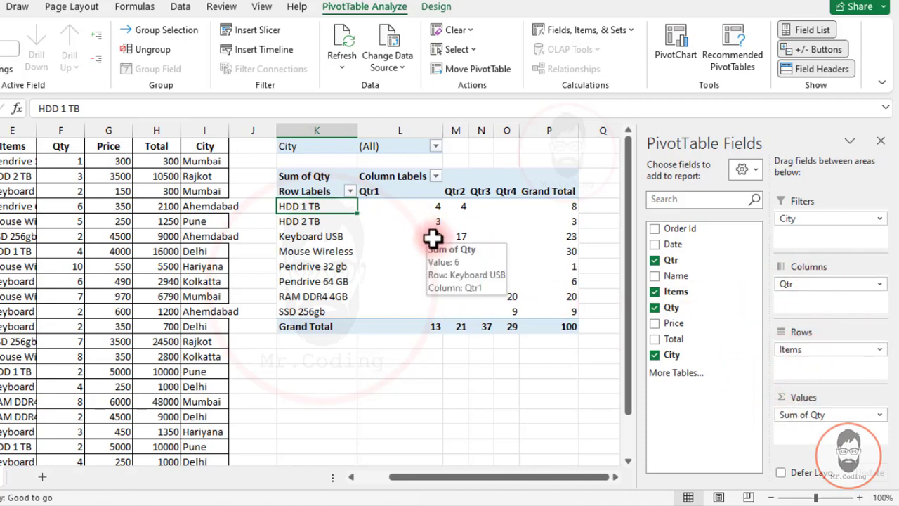
- Clear all fields from the PivotTable, and undo that clearing
{"action": "left_click", "coordinate": [469, 29]}
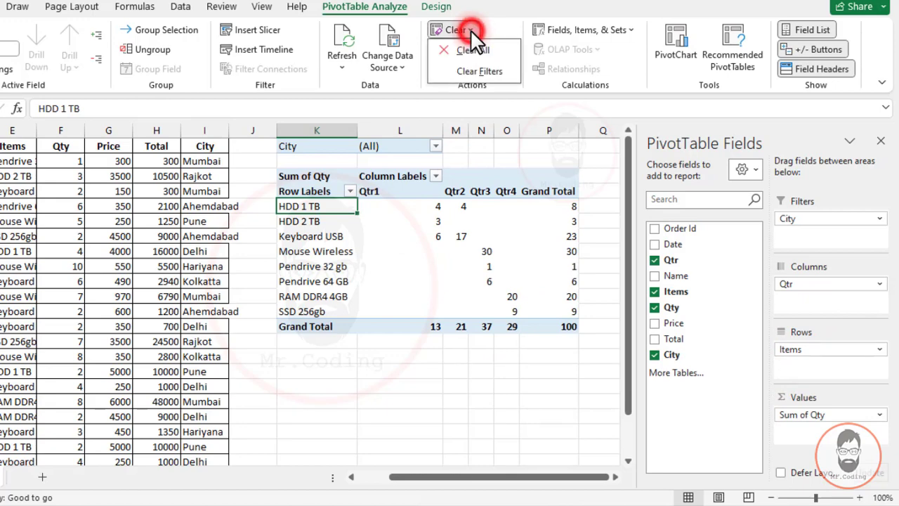
{"action": "left_click", "coordinate": [474, 56]}
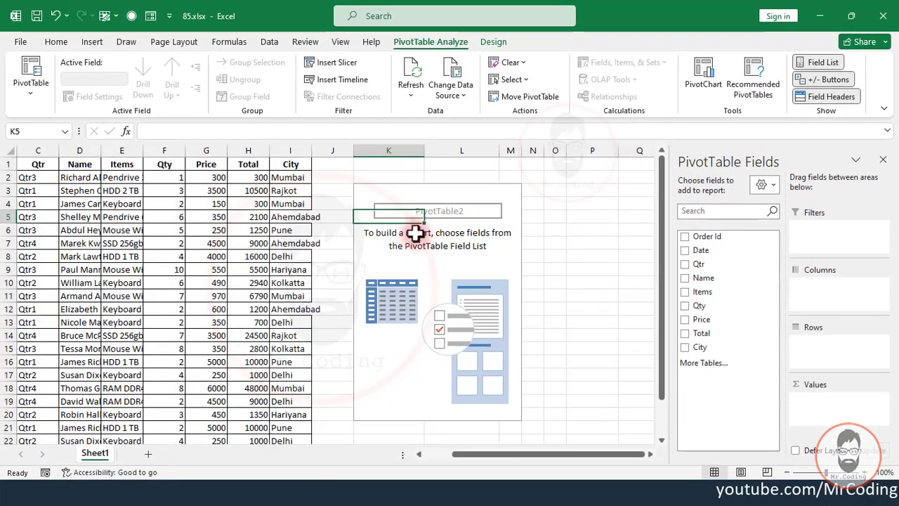
{"action": "left_click", "coordinate": [58, 16]}
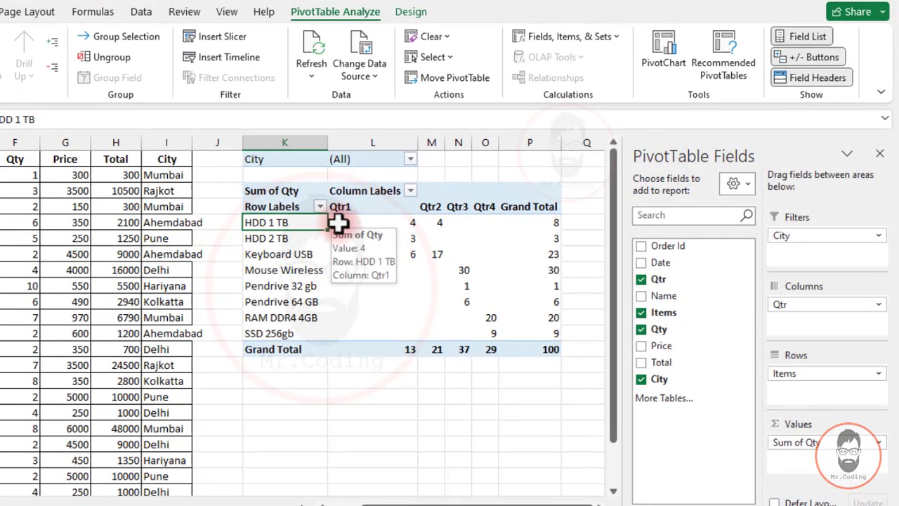
- Remove the City field from the PivotTable's report filters
{"action": "left_click_drag", "start_coordinate": [815, 235], "coordinate": [505, 400]}
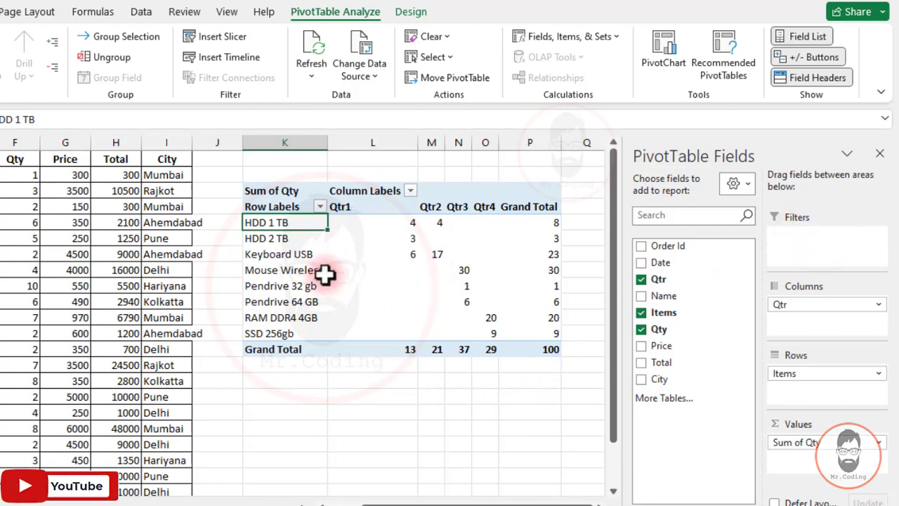
- Select the entire PivotTable, including its labels and values
{"action": "mouse_move", "coordinate": [380, 273]}
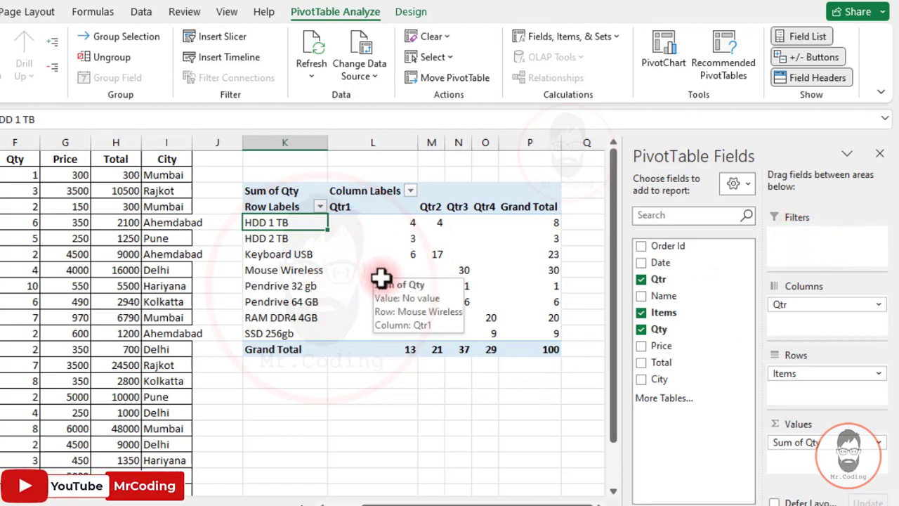
{"action": "left_click", "coordinate": [453, 56]}
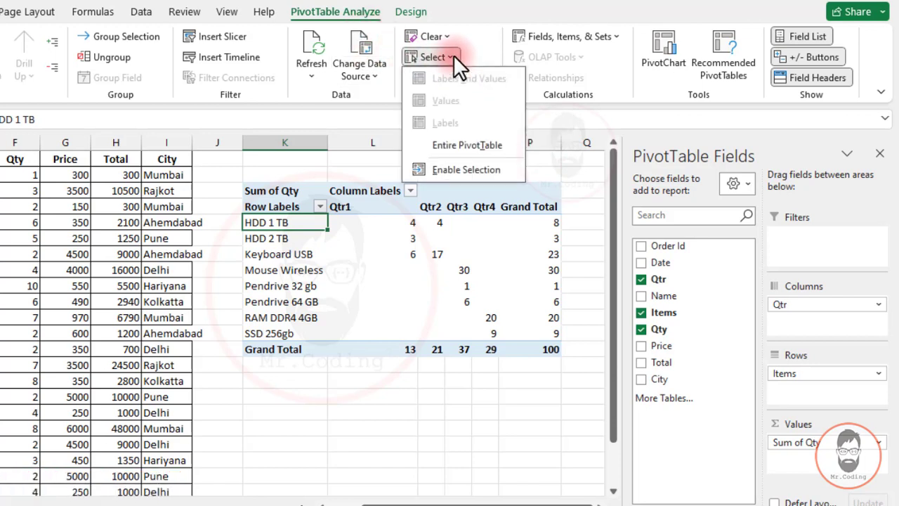
{"action": "left_click", "coordinate": [470, 148]}
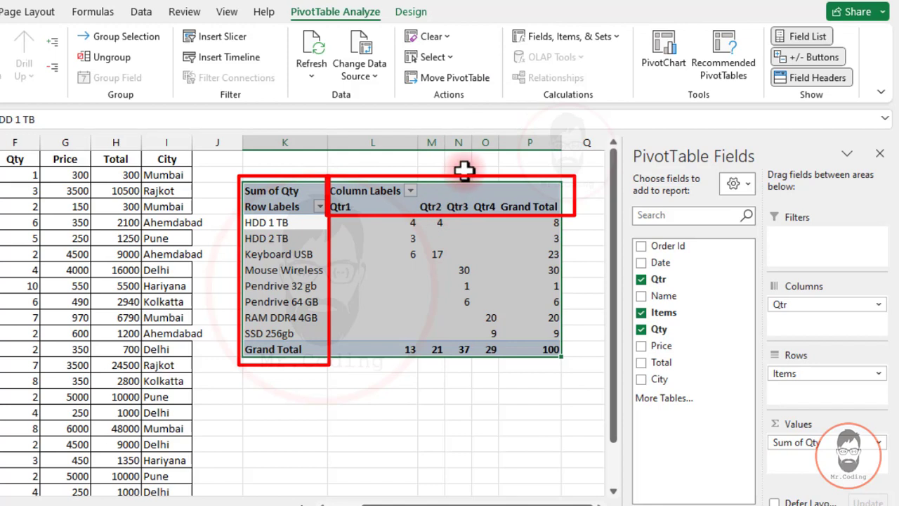
- Select only the PivotTable's labels, apply the red font colour to them, and undo that colouring
{"action": "left_click", "coordinate": [452, 53]}
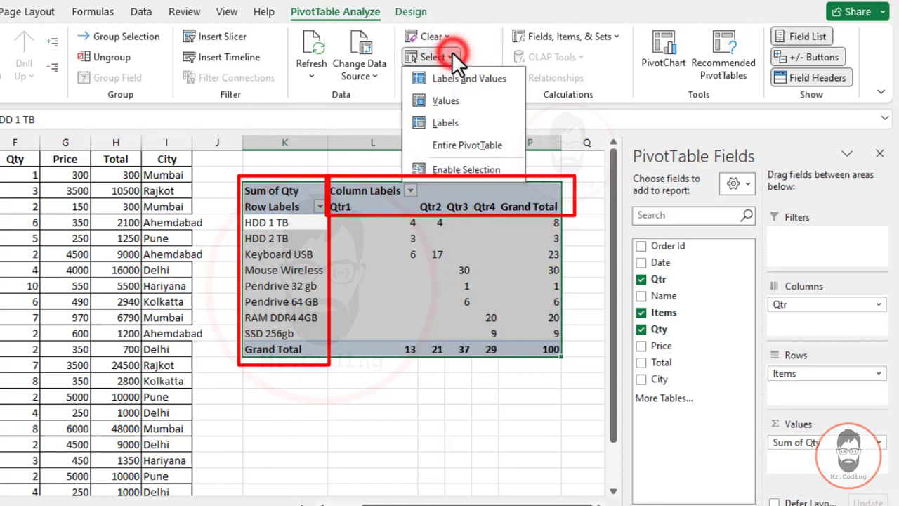
{"action": "left_click", "coordinate": [455, 122]}
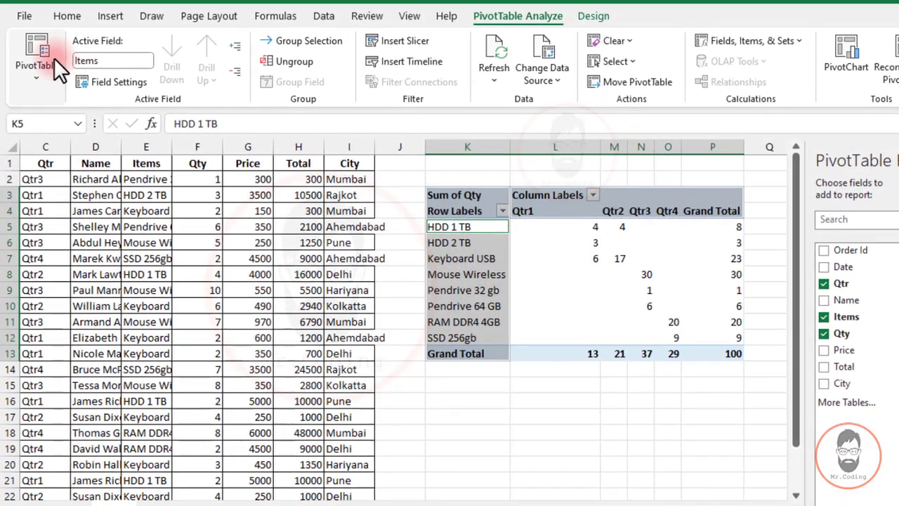
{"action": "left_click", "coordinate": [70, 14]}
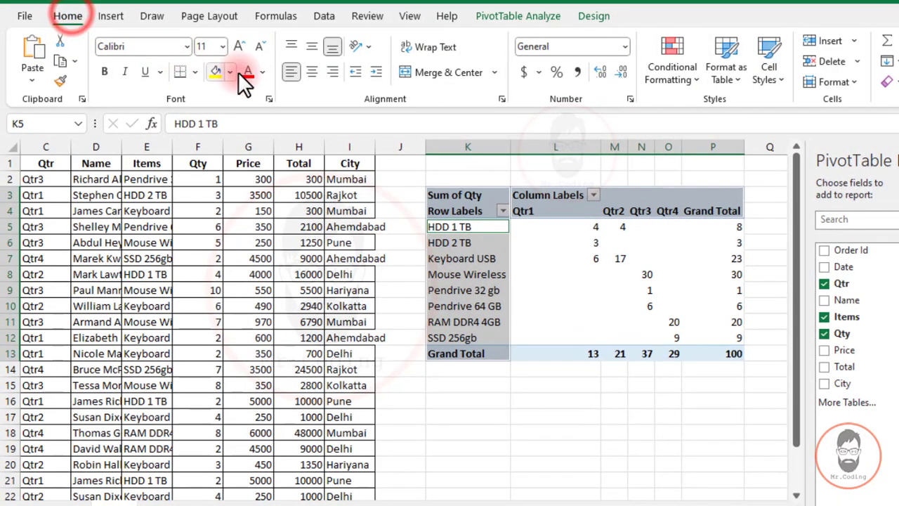
{"action": "left_click", "coordinate": [243, 73]}
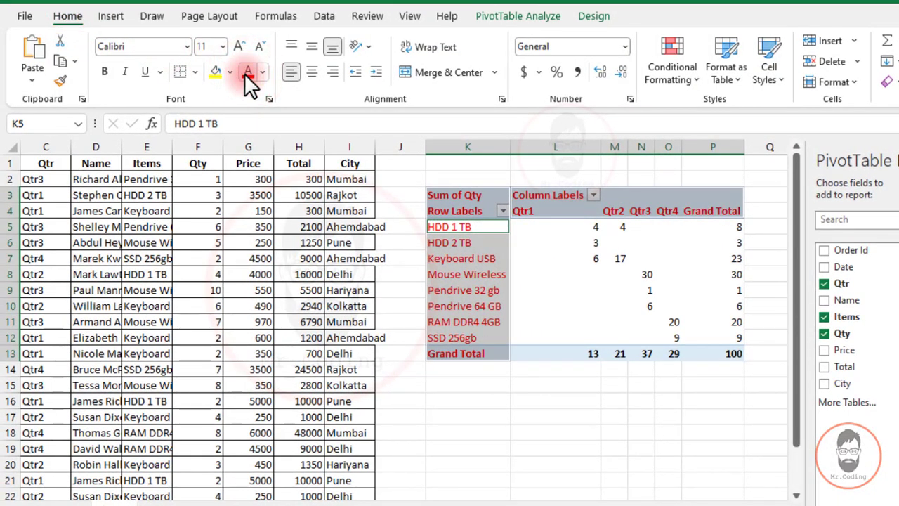
{"action": "key", "text": "ctrl+z"}
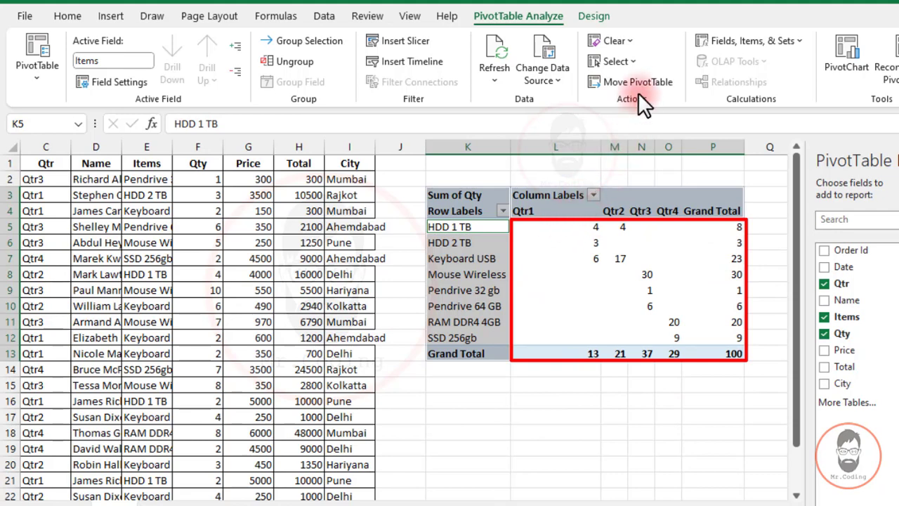
- Select only the PivotTable's values, and extend the selection to both labels and values
{"action": "left_click", "coordinate": [634, 62]}
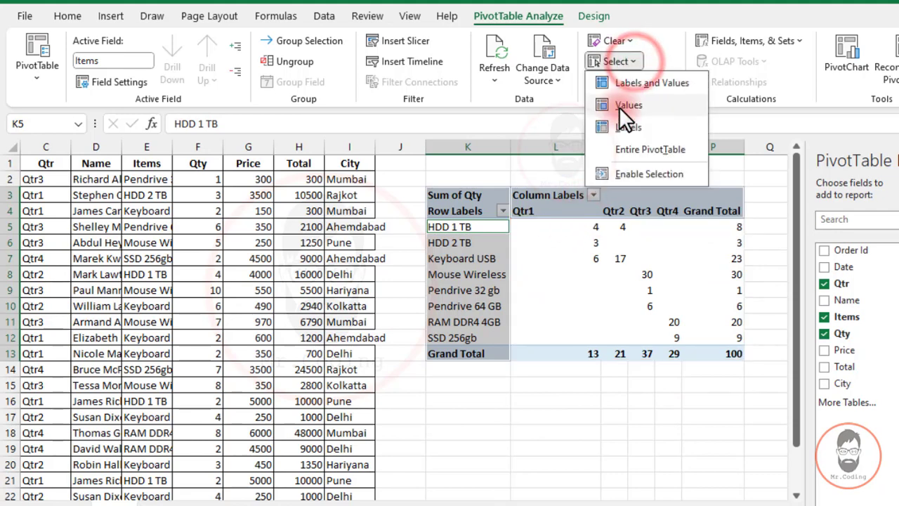
{"action": "left_click", "coordinate": [642, 105]}
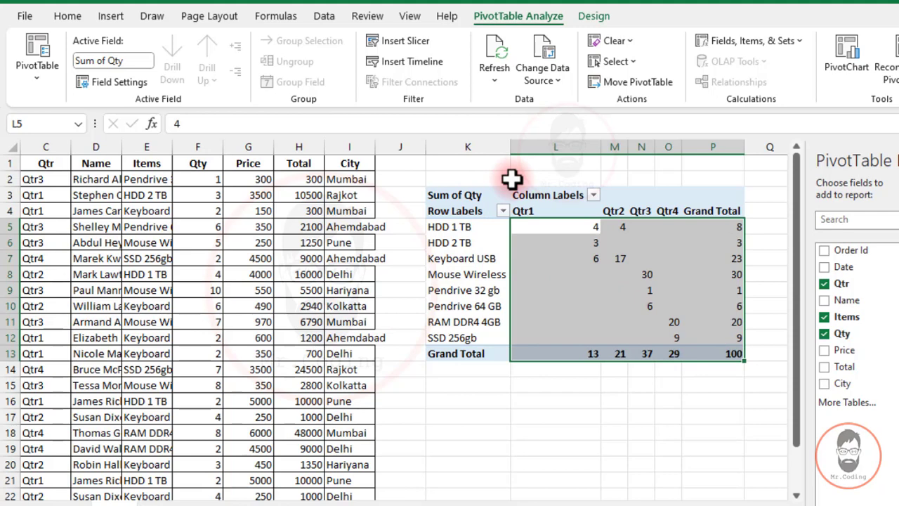
{"action": "left_click", "coordinate": [618, 62]}
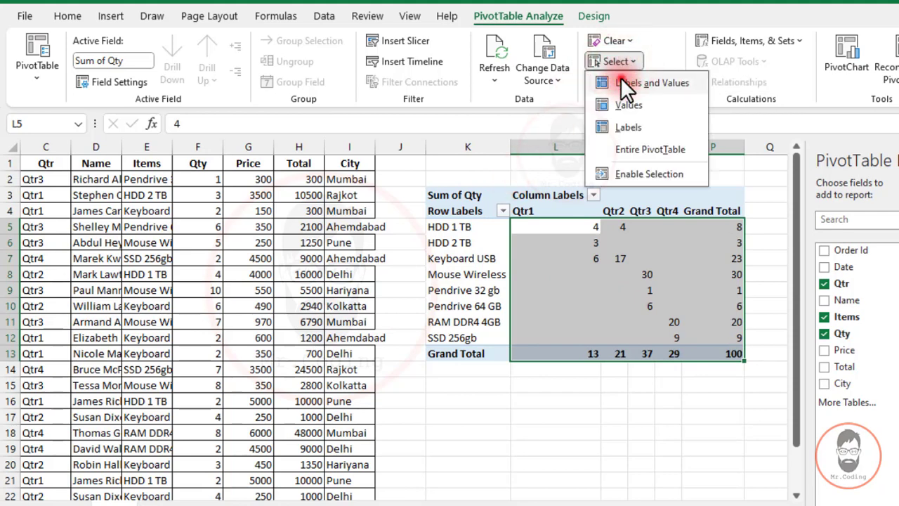
{"action": "left_click", "coordinate": [622, 82]}
{"action": "left_click", "coordinate": [630, 62]}
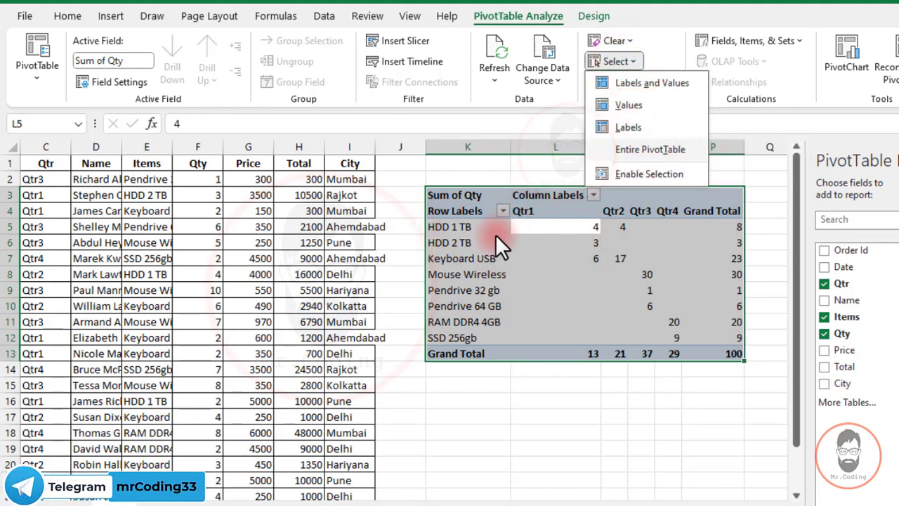
{"action": "left_click", "coordinate": [484, 259]}
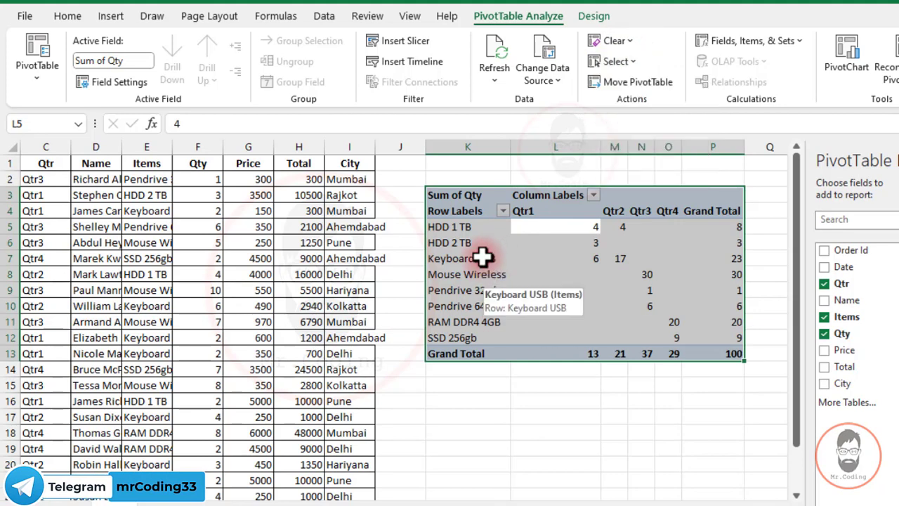
{"action": "left_click", "coordinate": [638, 60]}
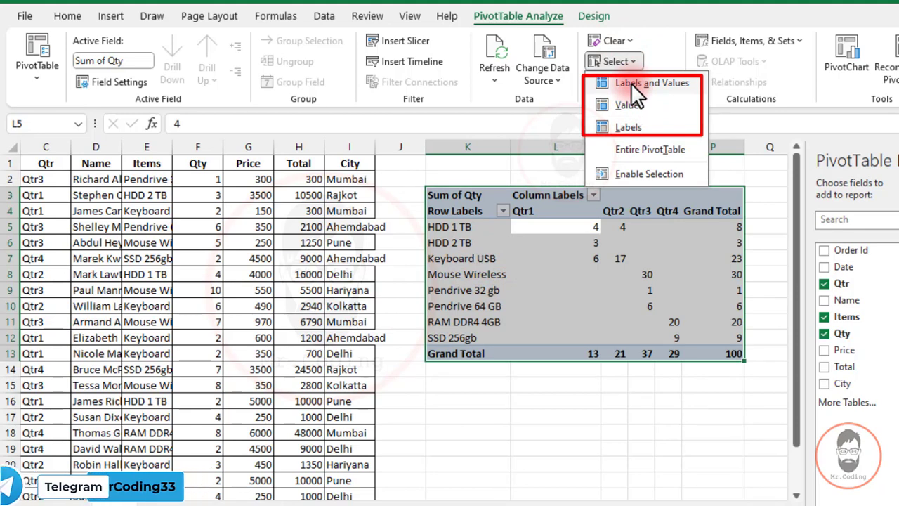
{"action": "left_click", "coordinate": [480, 219]}
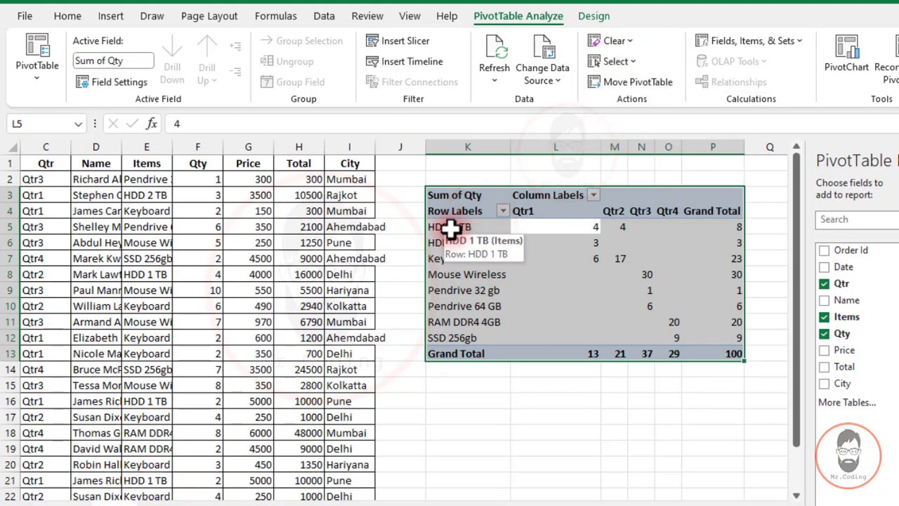
- Select only the HDD 1 TB label cell, and from it select the entire PivotTable to check the available selection options
{"action": "left_click", "coordinate": [450, 227]}
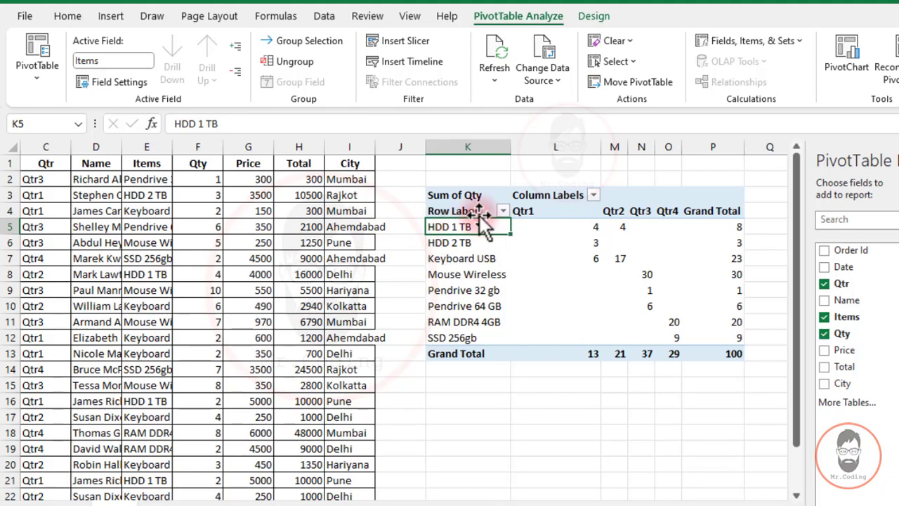
{"action": "left_click", "coordinate": [631, 61]}
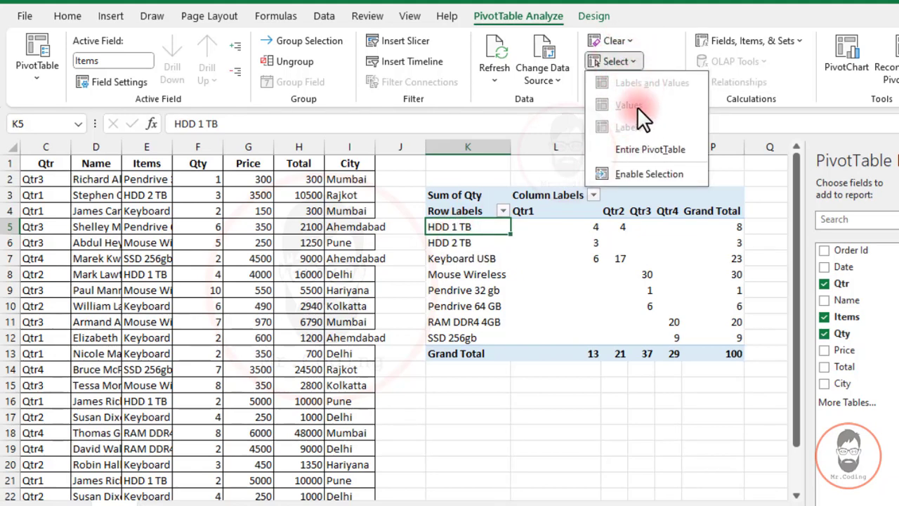
{"action": "left_click", "coordinate": [642, 150]}
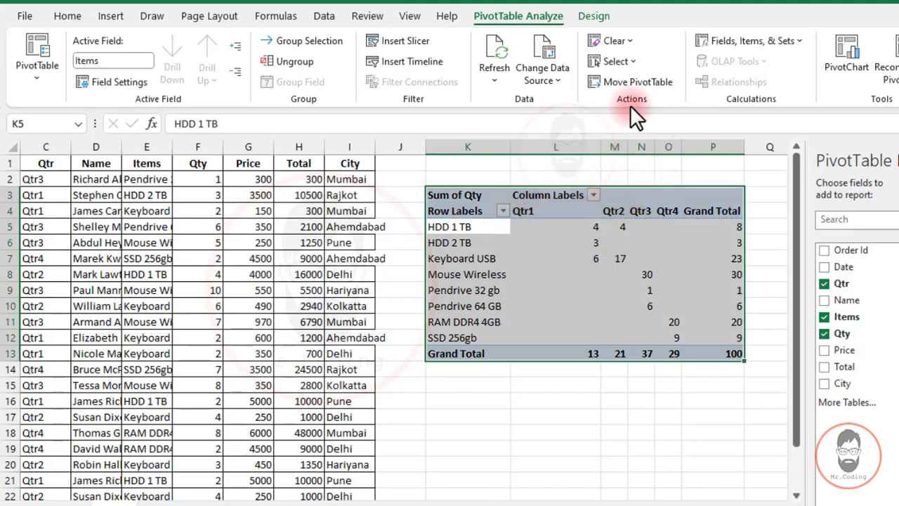
{"action": "left_click", "coordinate": [632, 60]}
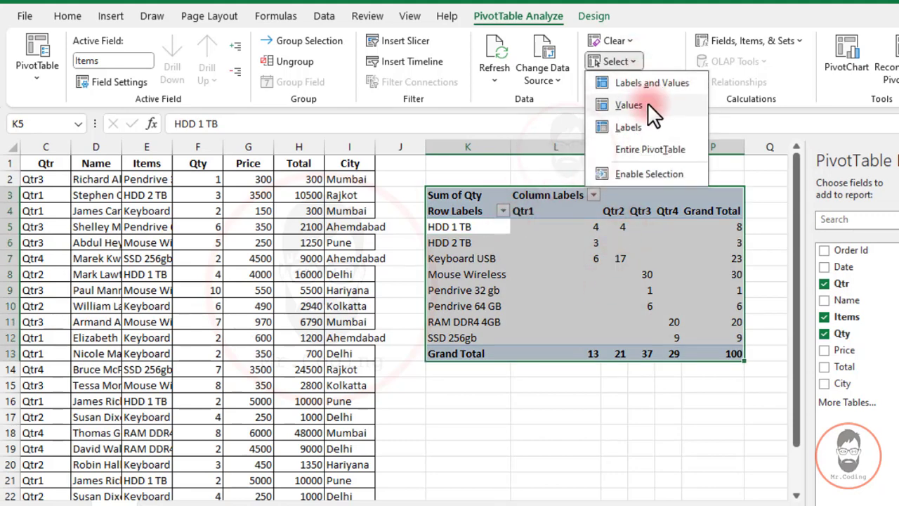
- Select all PivotTable cells starting from the HDD 2 TB label, and reselect them using the Entire PivotTable option
{"action": "left_click", "coordinate": [477, 243]}
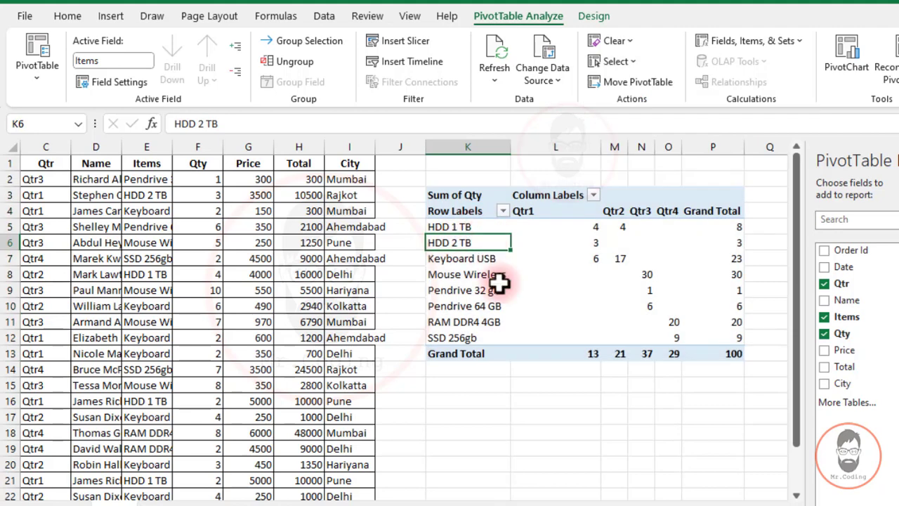
{"action": "key", "text": "ctrl+a"}
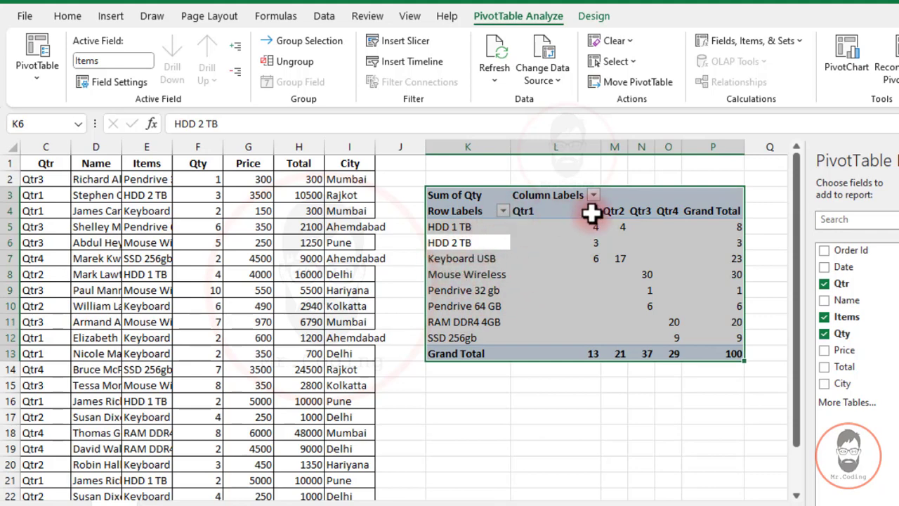
{"action": "left_click", "coordinate": [632, 62]}
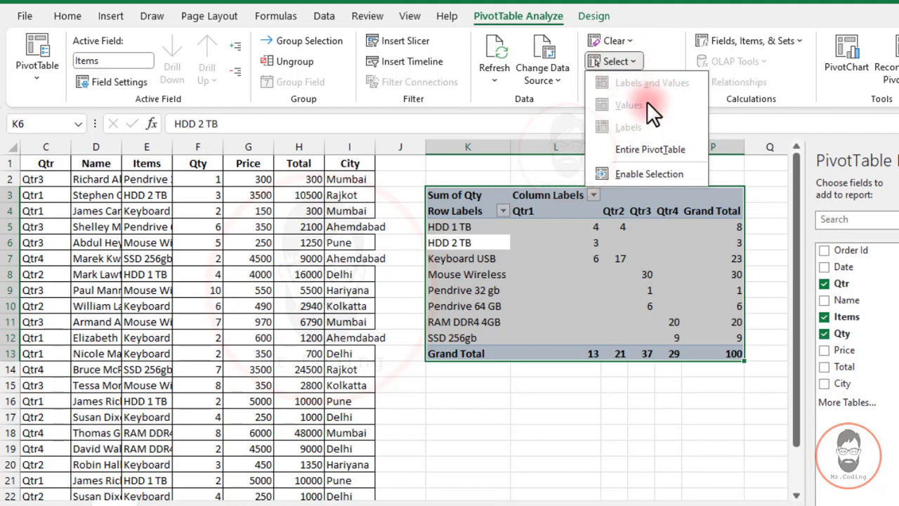
{"action": "left_click", "coordinate": [663, 147]}
{"action": "left_click", "coordinate": [628, 60]}
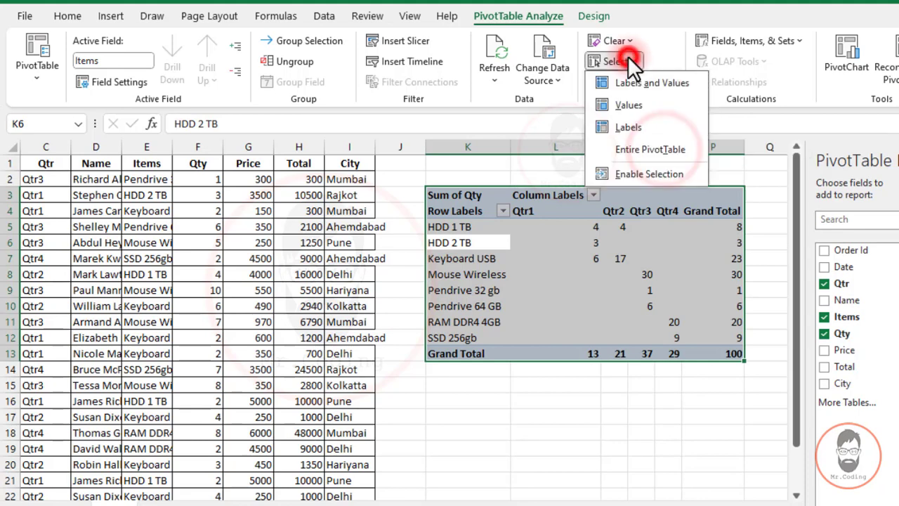
- Try to select whole item rows and the Qtr1 column from their label edges while Enable Selection is off
{"action": "left_click", "coordinate": [471, 241]}
{"action": "left_click", "coordinate": [472, 242]}
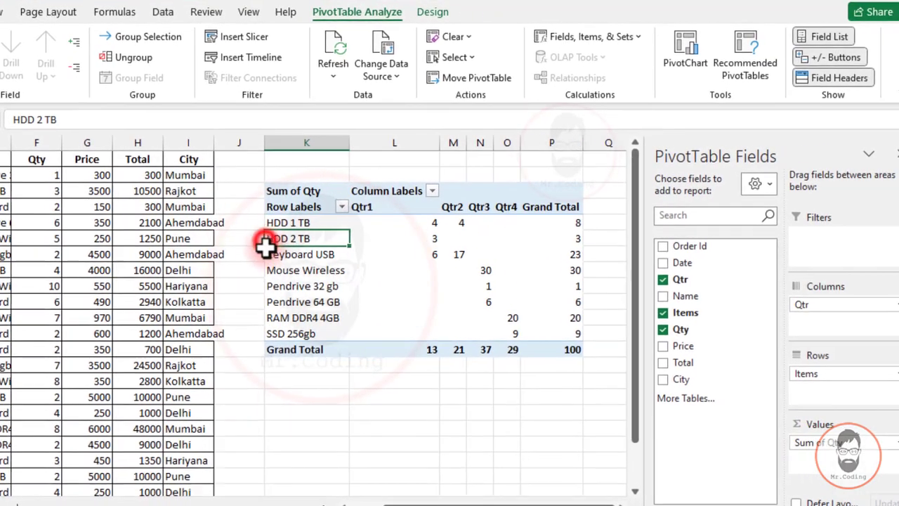
{"action": "left_click", "coordinate": [262, 254]}
{"action": "left_click", "coordinate": [260, 269]}
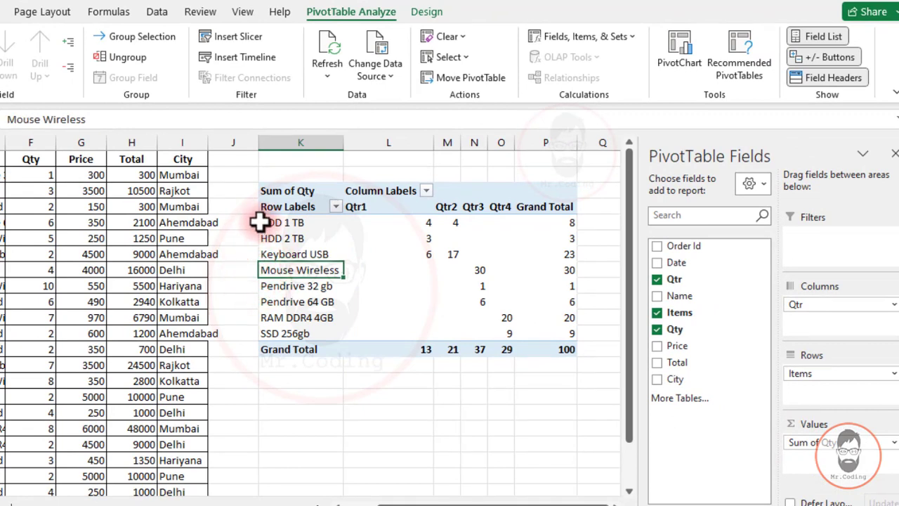
{"action": "left_click", "coordinate": [260, 222]}
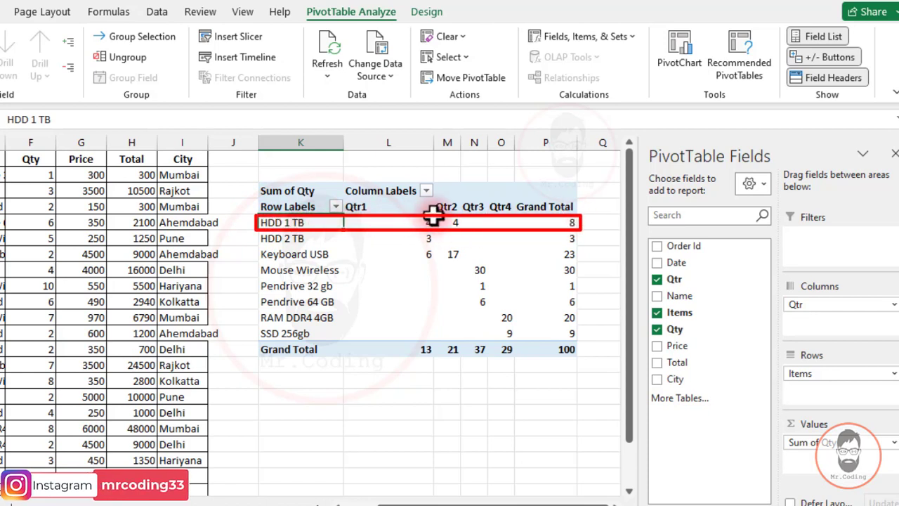
{"action": "left_click", "coordinate": [385, 206]}
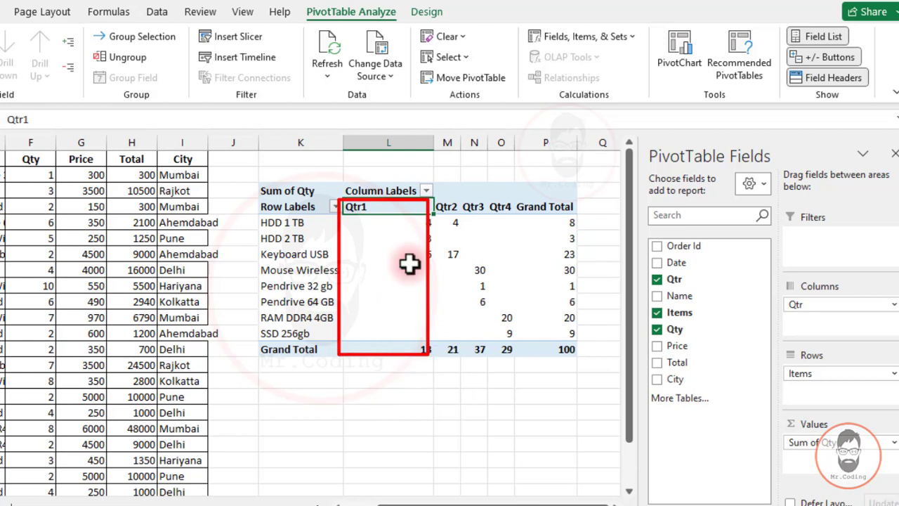
- Turn on Enable Selection for the PivotTable, and select the whole HDD 1 TB item row with its values
{"action": "left_click", "coordinate": [466, 55]}
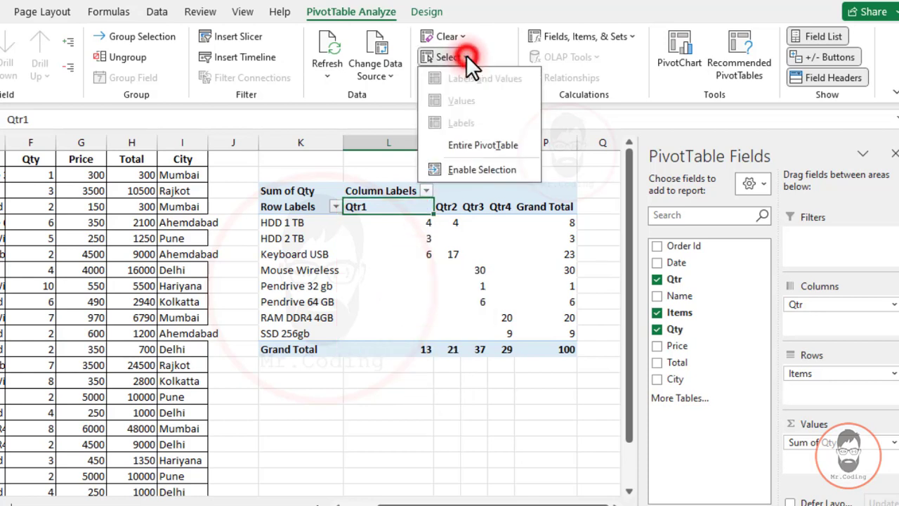
{"action": "left_click", "coordinate": [495, 172]}
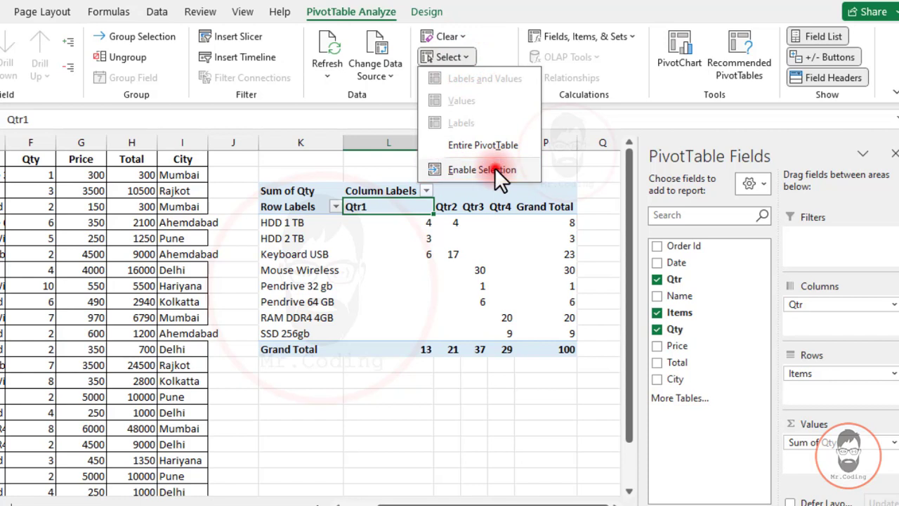
{"action": "left_click", "coordinate": [307, 222]}
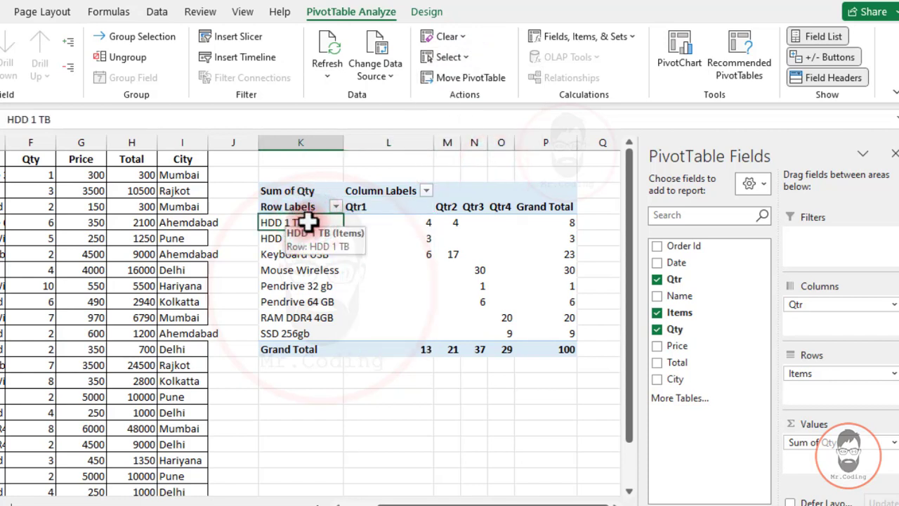
{"action": "left_click", "coordinate": [256, 222]}
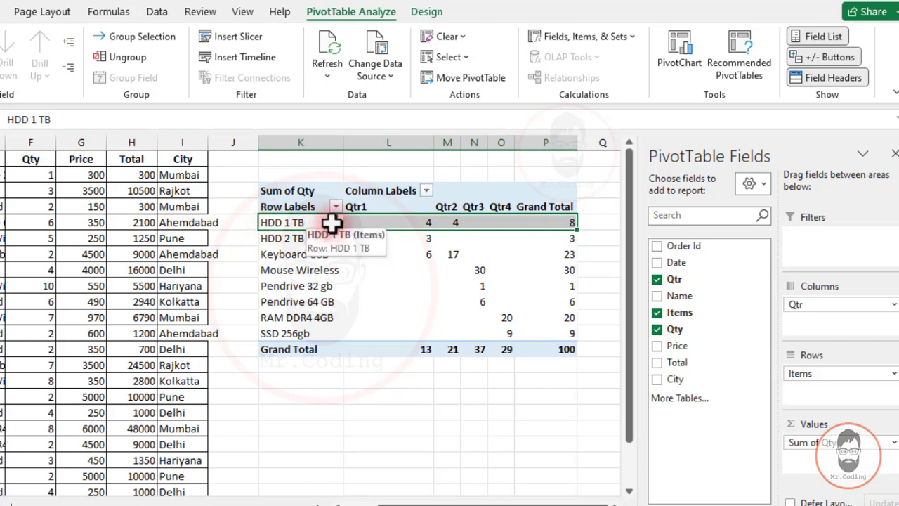
- Select the entire PivotTable directly on the sheet, and narrow the selection to the HDD 1 TB item row
{"action": "left_click", "coordinate": [378, 199]}
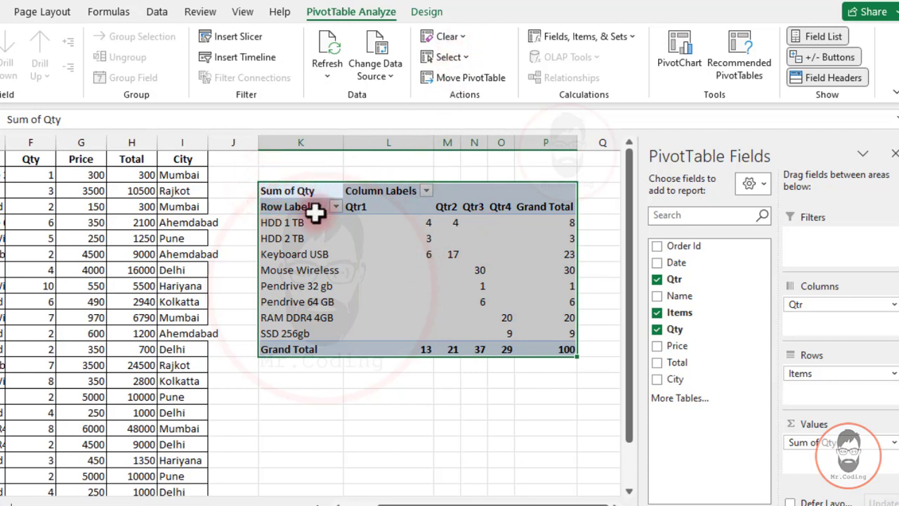
{"action": "left_click", "coordinate": [462, 56]}
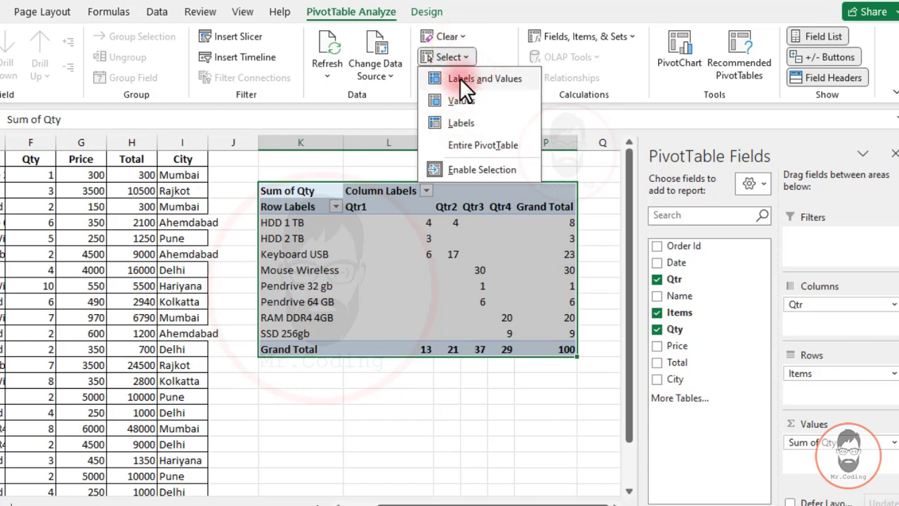
{"action": "left_click", "coordinate": [283, 206]}
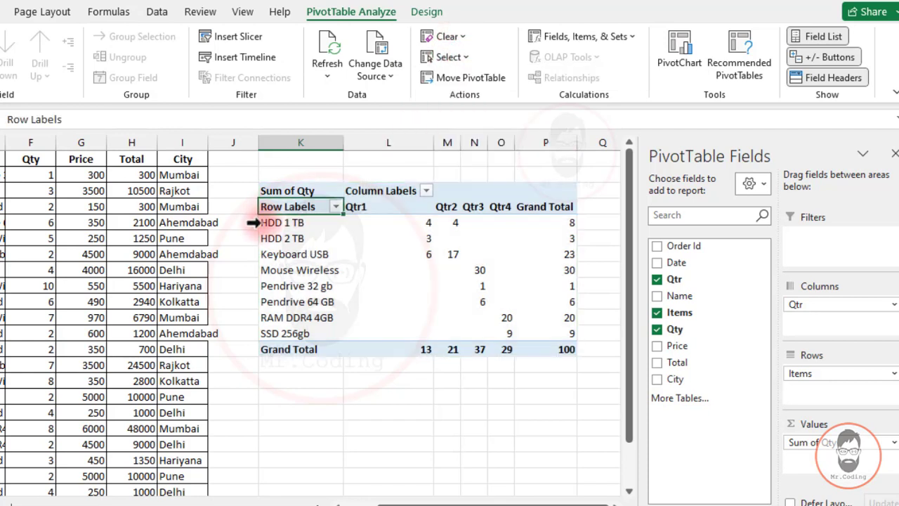
{"action": "left_click", "coordinate": [253, 222]}
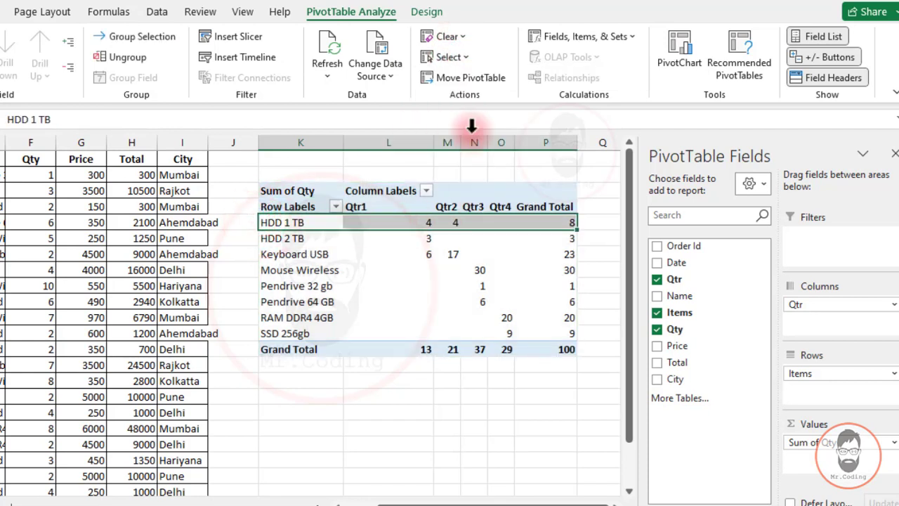
- Turn off Enable Selection, and try to select the Keyboard USB and Mouse Wireless rows from their label edges
{"action": "left_click", "coordinate": [468, 59]}
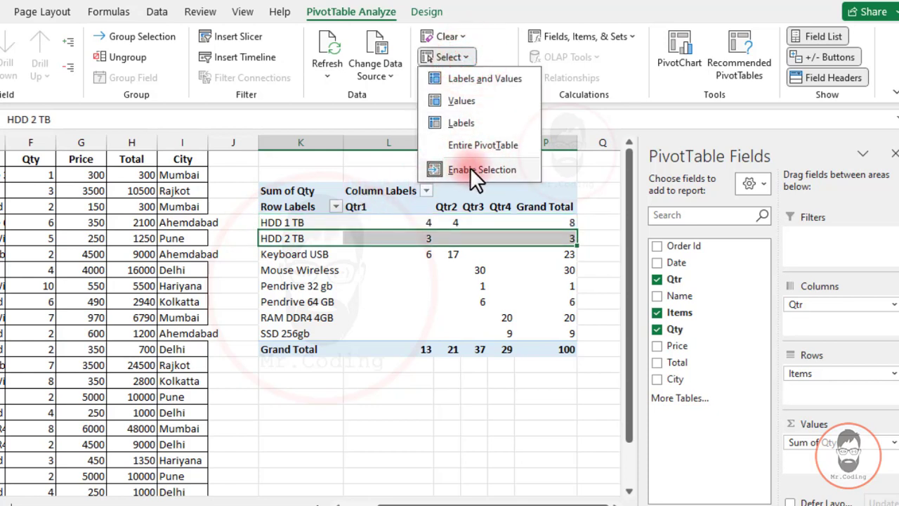
{"action": "left_click", "coordinate": [470, 170]}
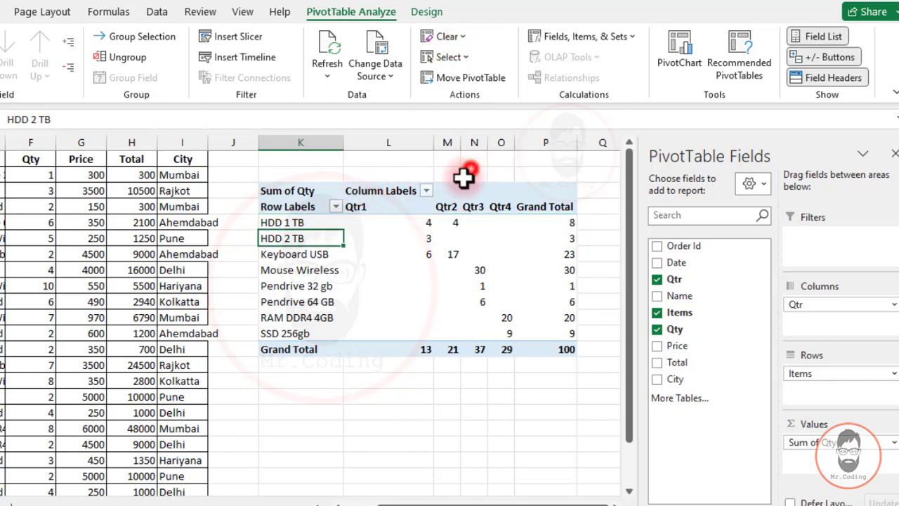
{"action": "left_click", "coordinate": [262, 255]}
{"action": "left_click", "coordinate": [261, 269]}
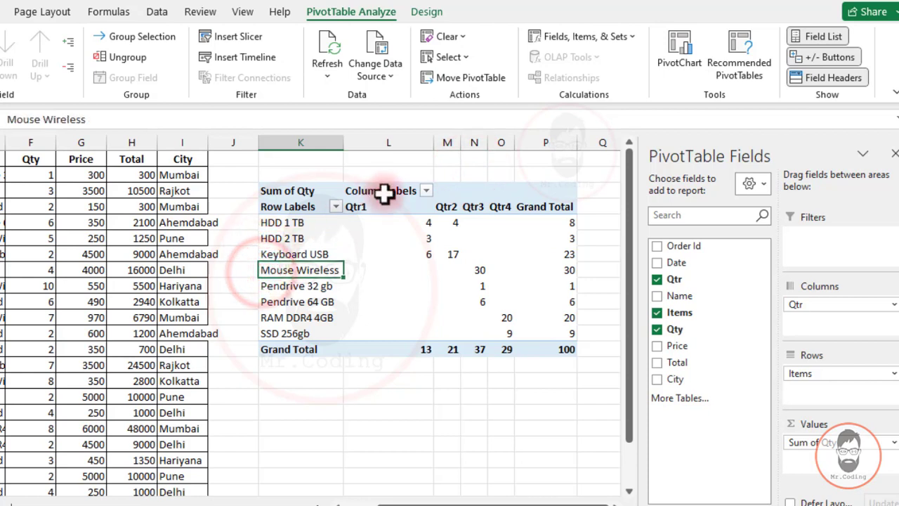
{"action": "left_click", "coordinate": [384, 191]}
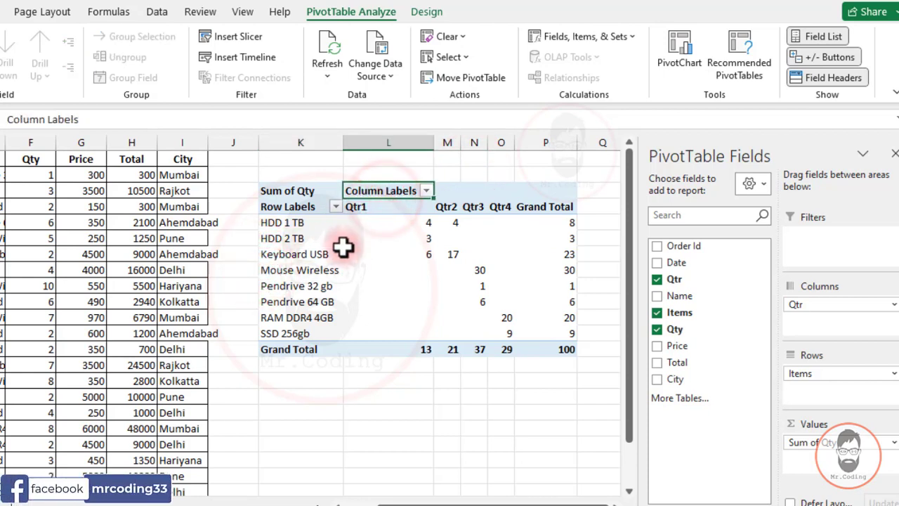
{"action": "left_click", "coordinate": [465, 58]}
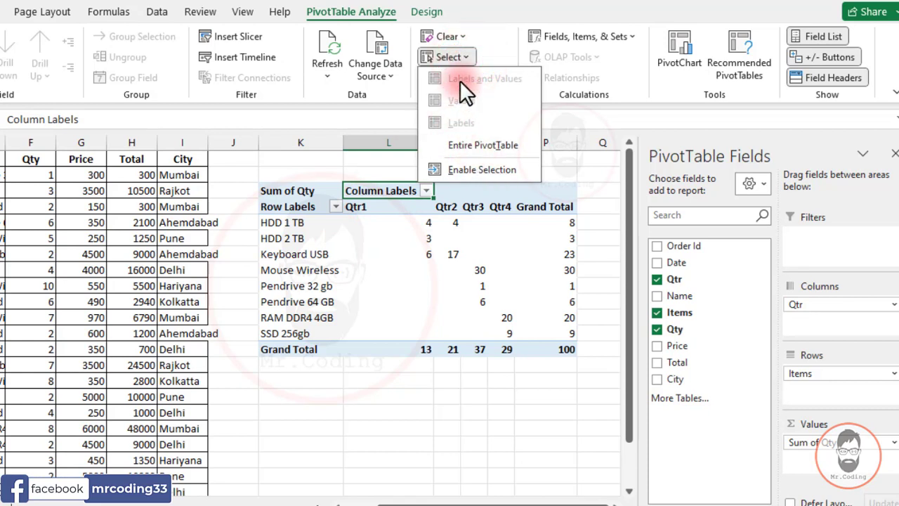
{"action": "left_click", "coordinate": [463, 57]}
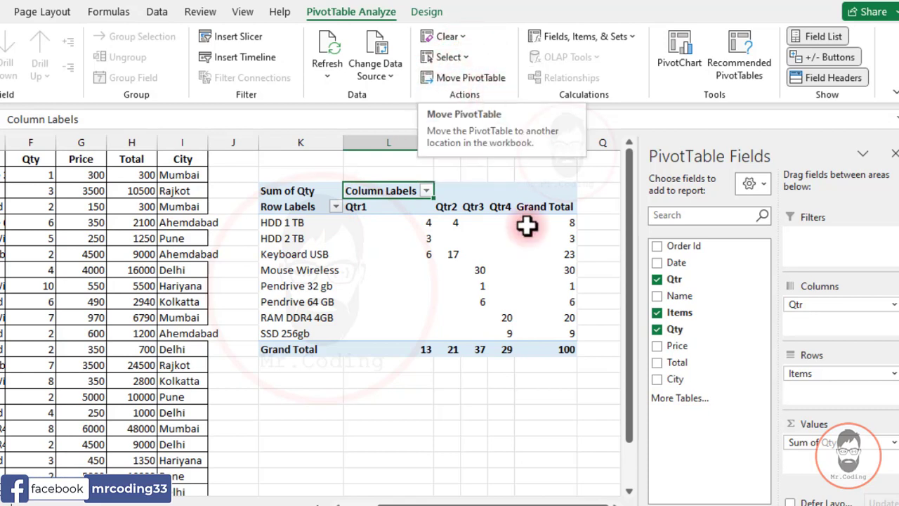
- Select the whole PivotTable in K3:P13, and move it to cell S3 on the existing worksheet Sheet1
{"action": "left_click", "coordinate": [612, 502]}
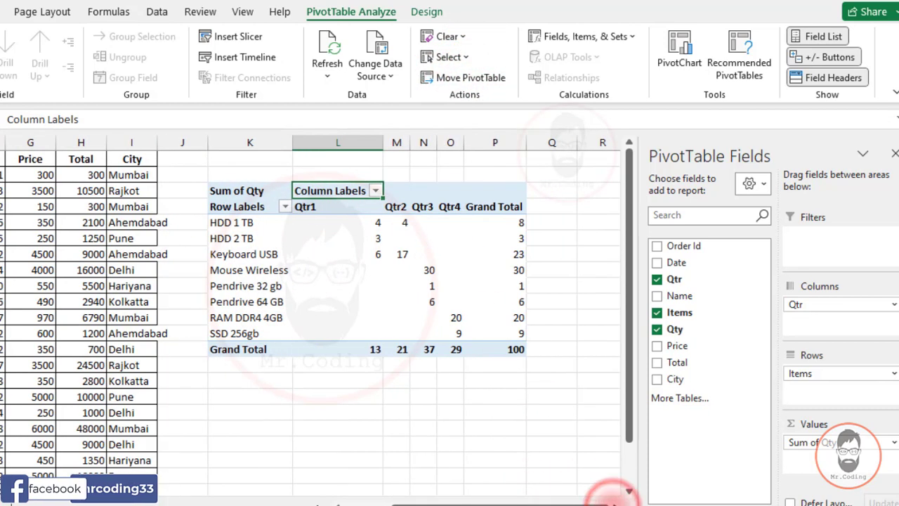
{"action": "left_click", "coordinate": [612, 501]}
{"action": "left_click", "coordinate": [613, 501]}
{"action": "left_click", "coordinate": [613, 500]}
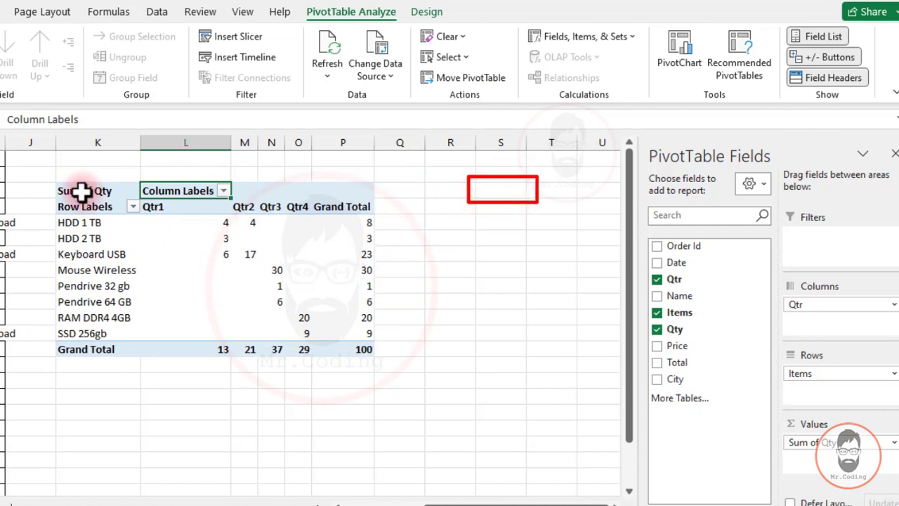
{"action": "left_click_drag", "start_coordinate": [81, 190], "coordinate": [358, 349]}
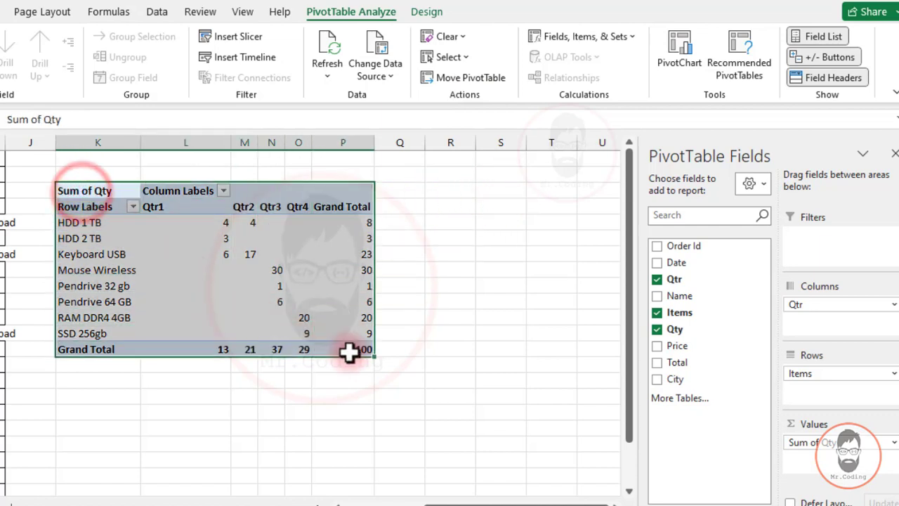
{"action": "left_click", "coordinate": [467, 76]}
{"action": "left_click_drag", "start_coordinate": [302, 242], "coordinate": [213, 168]}
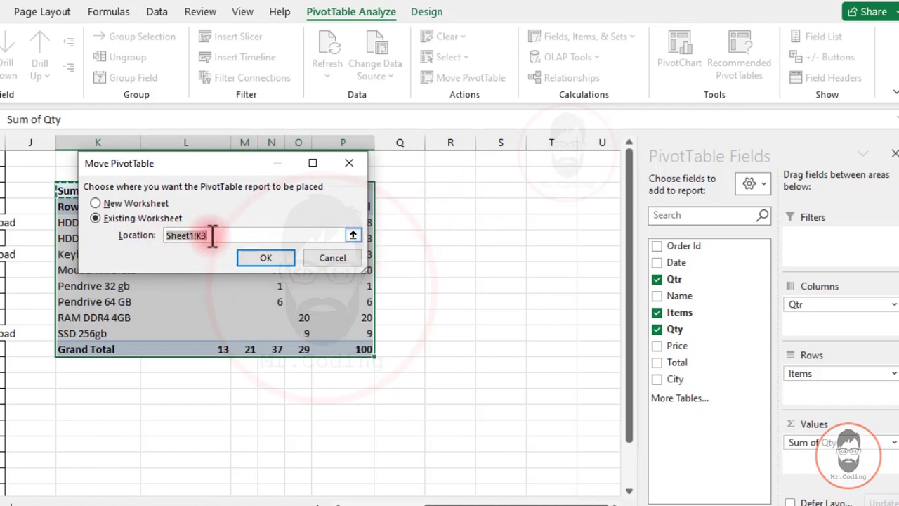
{"action": "left_click_drag", "start_coordinate": [225, 233], "coordinate": [161, 240]}
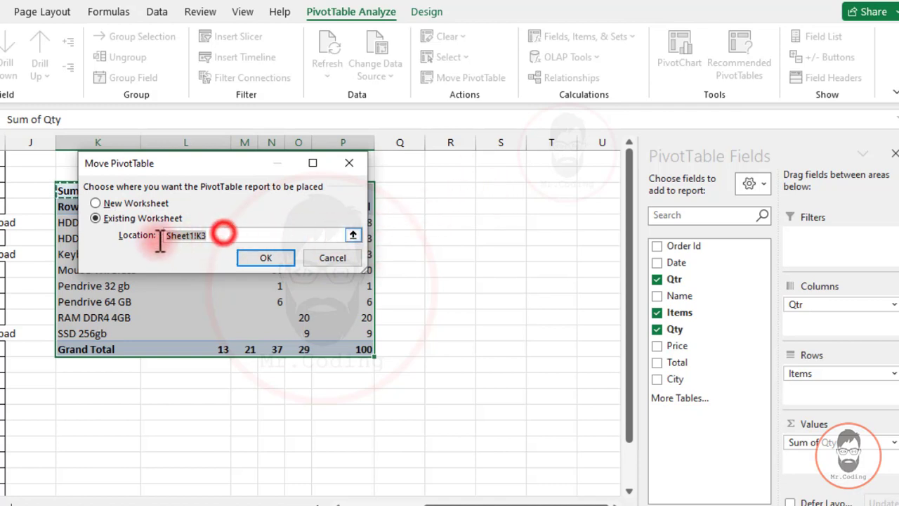
{"action": "left_click", "coordinate": [489, 195]}
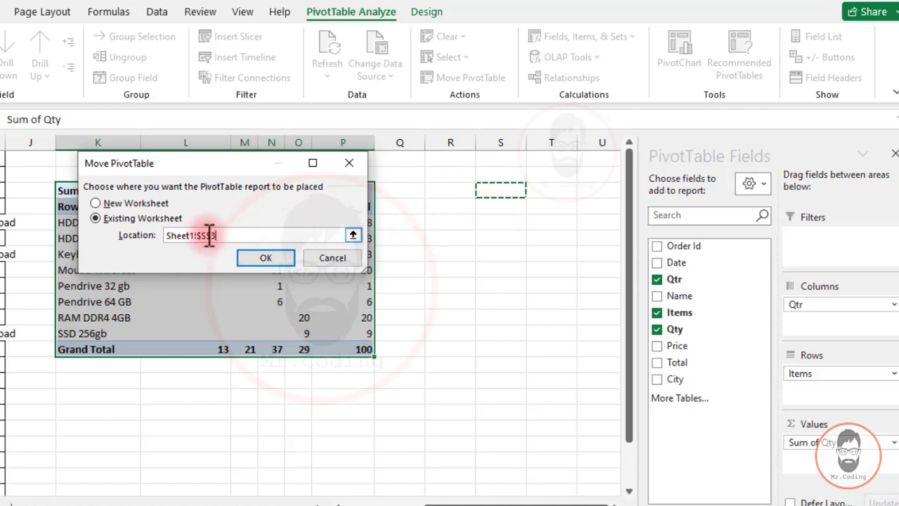
{"action": "left_click", "coordinate": [257, 255]}
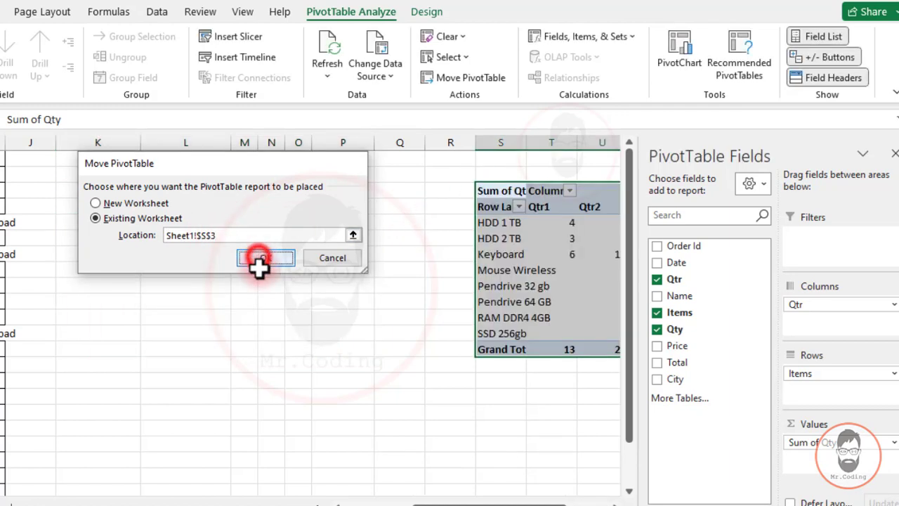
- Move the PivotTable from Sheet1 to a new worksheet, and compare its old location on Sheet1 with the new sheet
{"action": "left_click_drag", "start_coordinate": [449, 499], "coordinate": [492, 498]}
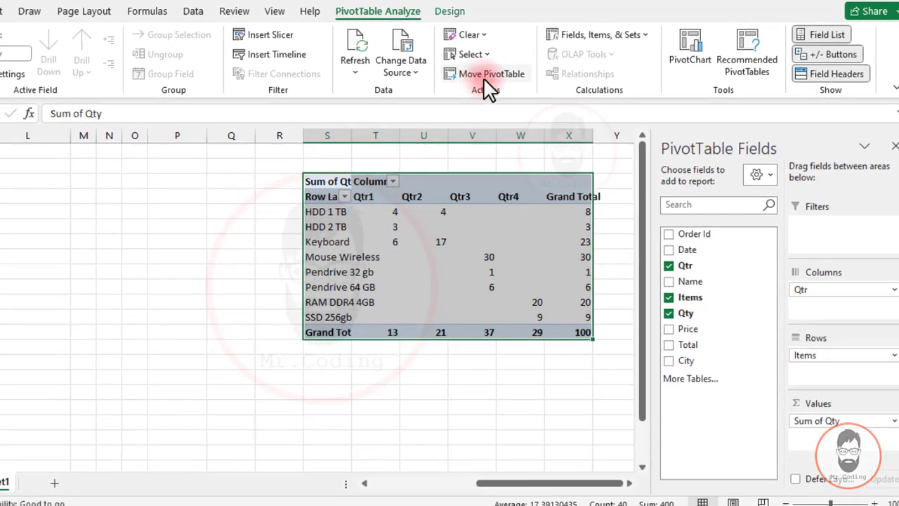
{"action": "left_click", "coordinate": [490, 75]}
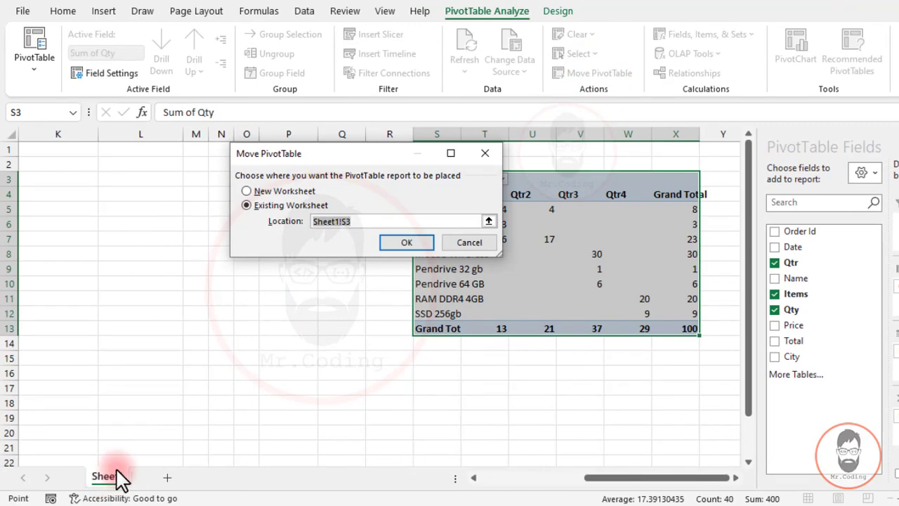
{"action": "left_click", "coordinate": [282, 189]}
{"action": "left_click", "coordinate": [397, 242]}
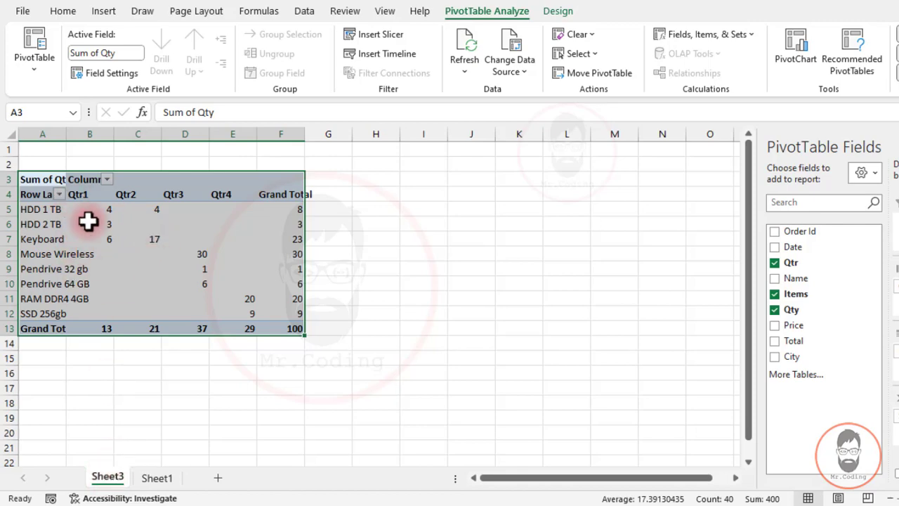
{"action": "left_click", "coordinate": [156, 477]}
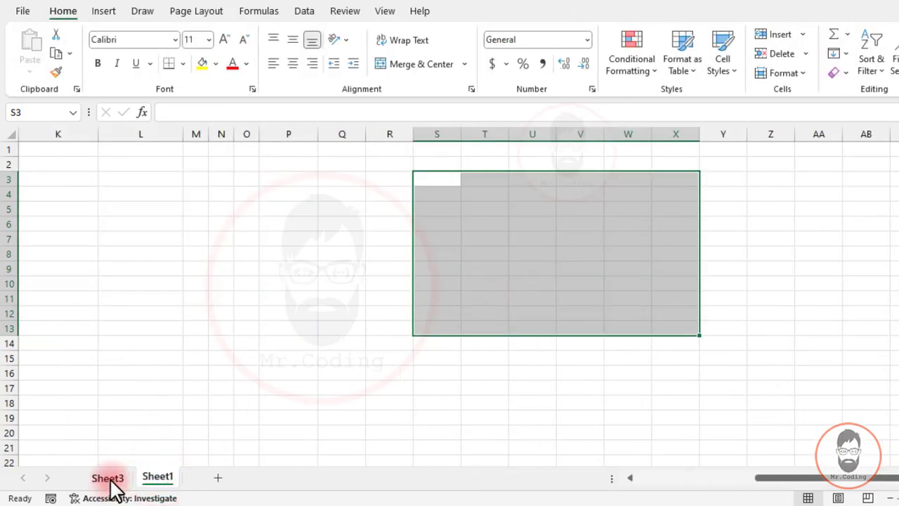
{"action": "left_click", "coordinate": [109, 480]}
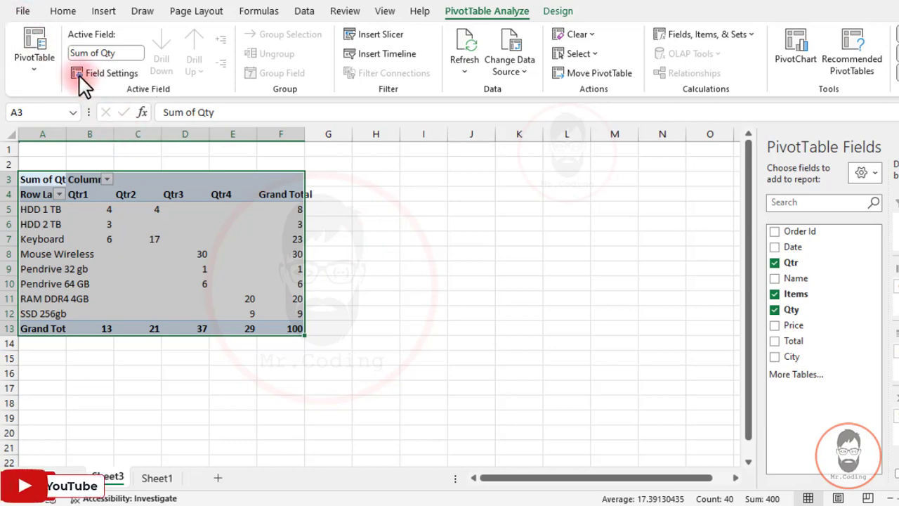
- Create a new blank workbook, and place its window beside the PivotTable in the original workbook
{"action": "left_click", "coordinate": [21, 14]}
{"action": "left_click", "coordinate": [35, 79]}
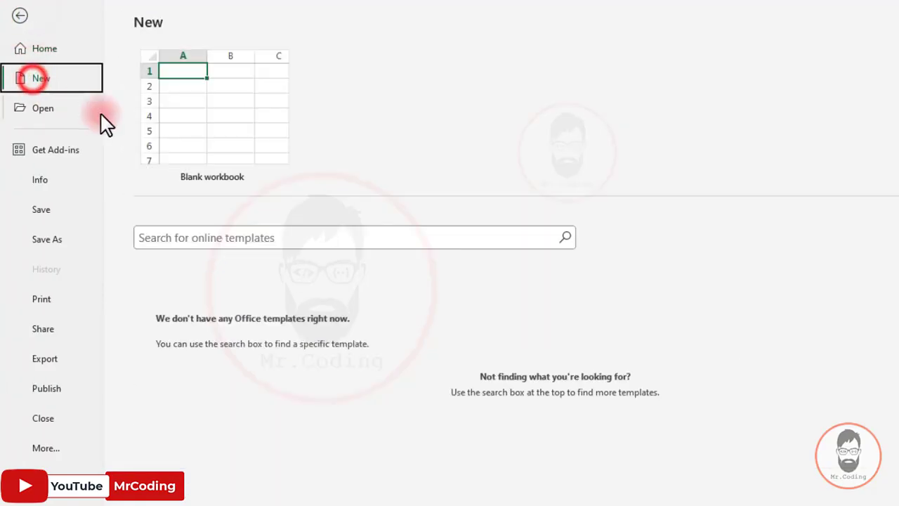
{"action": "left_click", "coordinate": [206, 117]}
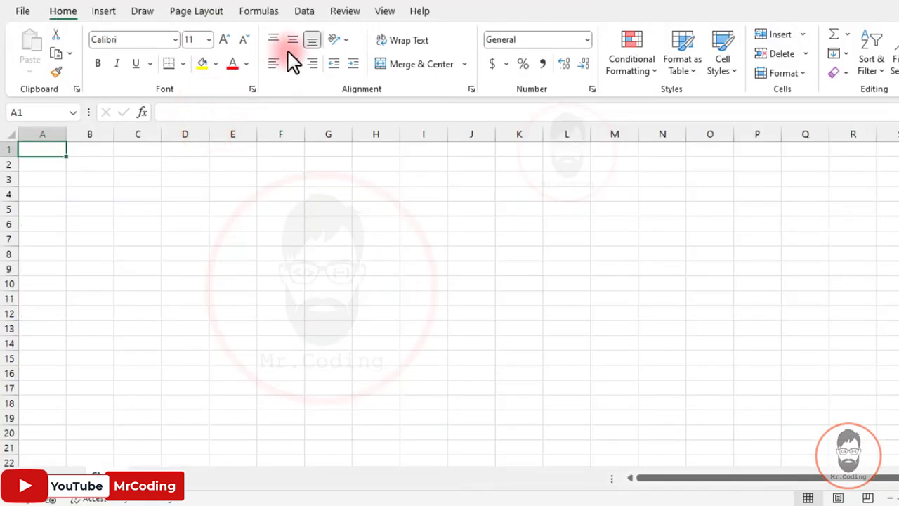
{"action": "left_click_drag", "start_coordinate": [336, 3], "coordinate": [492, 98]}
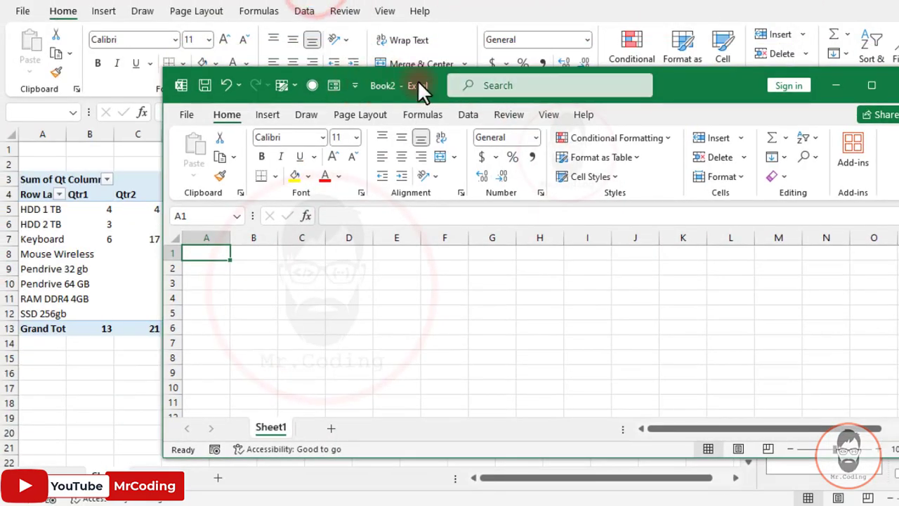
{"action": "left_click_drag", "start_coordinate": [705, 82], "coordinate": [898, 62]}
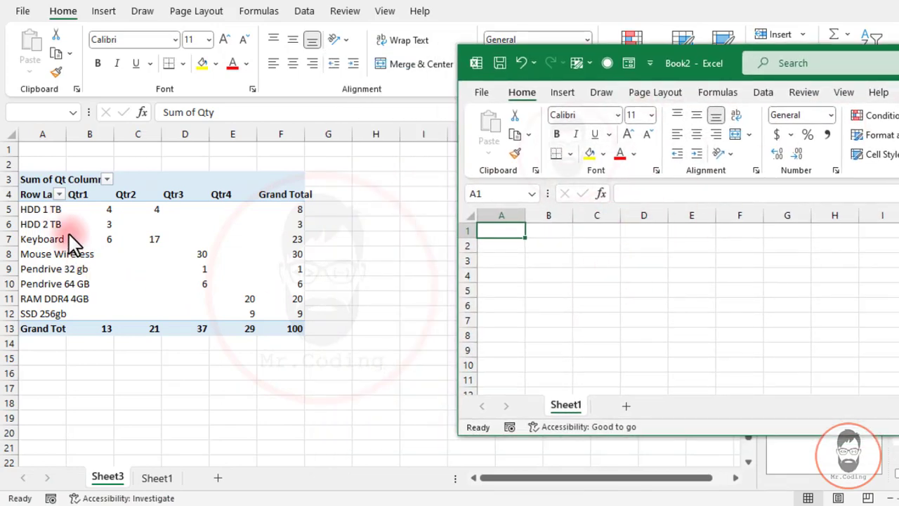
- Move the whole PivotTable from Sheet3 to cell A1 on Sheet1 of the Book2 workbook
{"action": "left_click", "coordinate": [22, 175]}
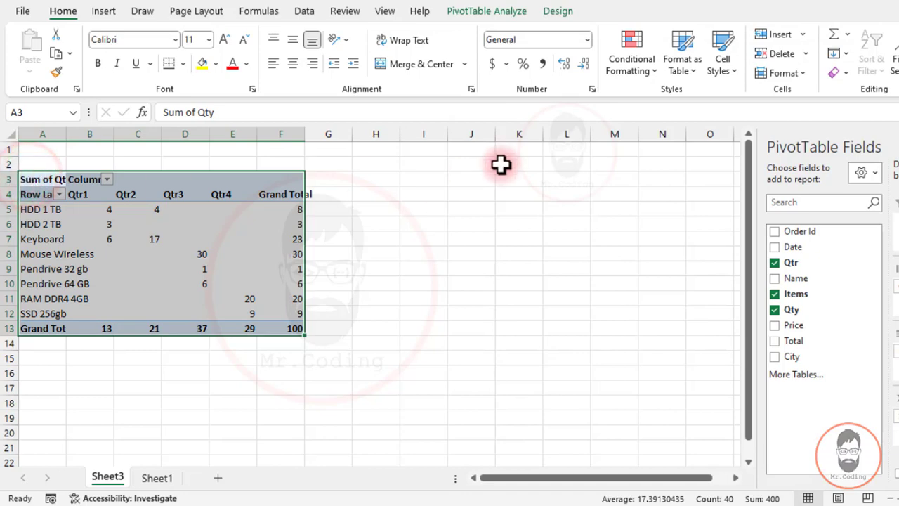
{"action": "left_click", "coordinate": [518, 13]}
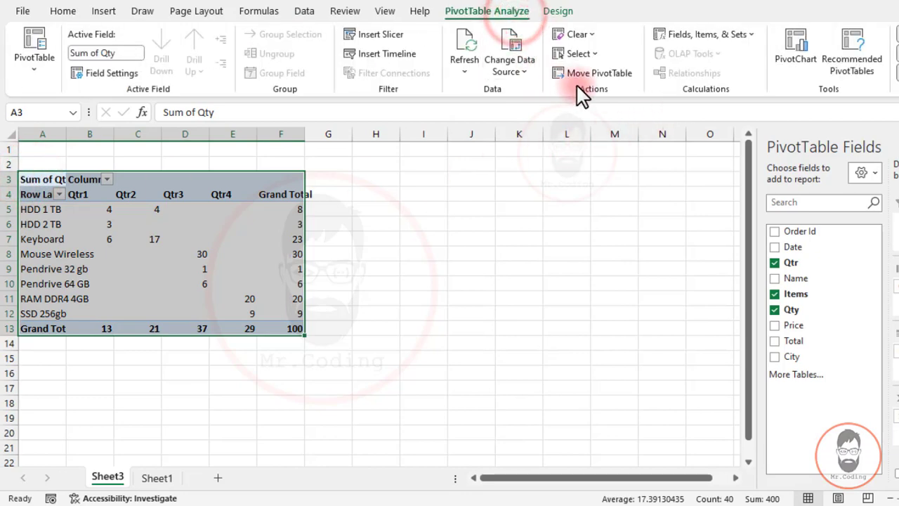
{"action": "left_click", "coordinate": [591, 73]}
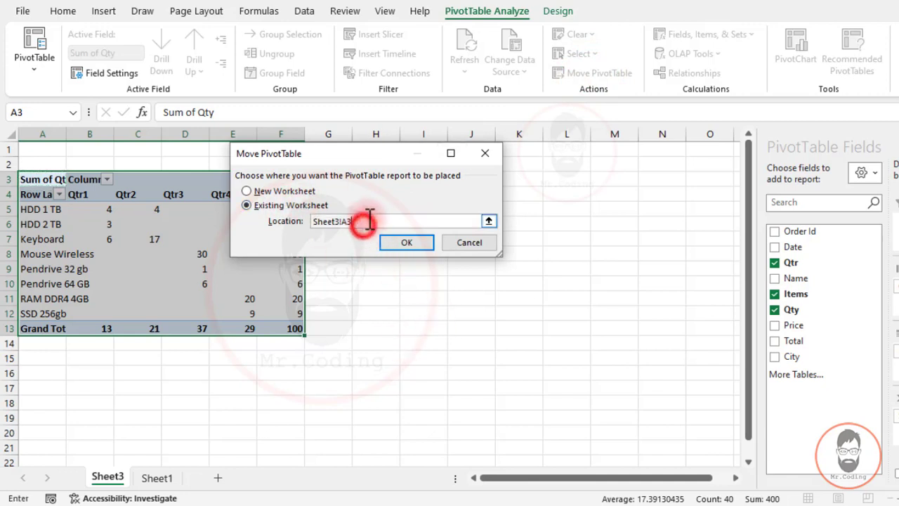
{"action": "left_click_drag", "start_coordinate": [369, 221], "coordinate": [313, 224]}
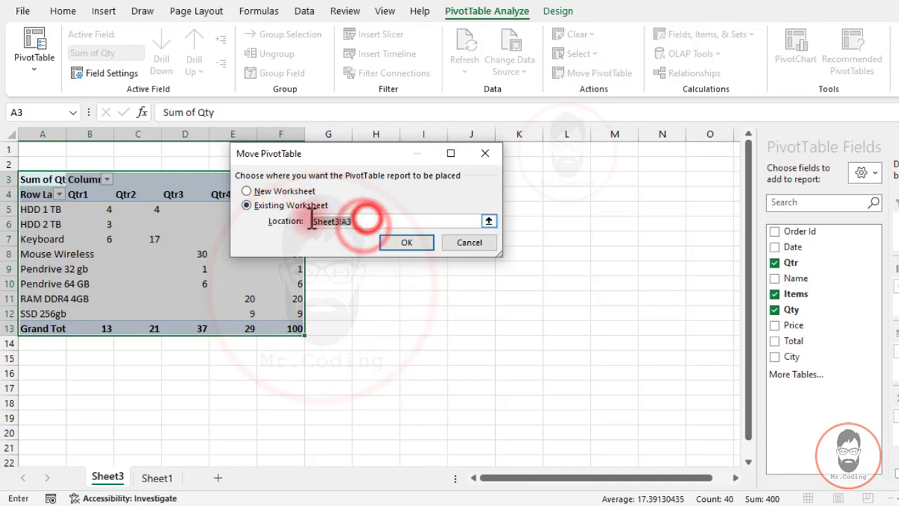
{"action": "left_click", "coordinate": [629, 505]}
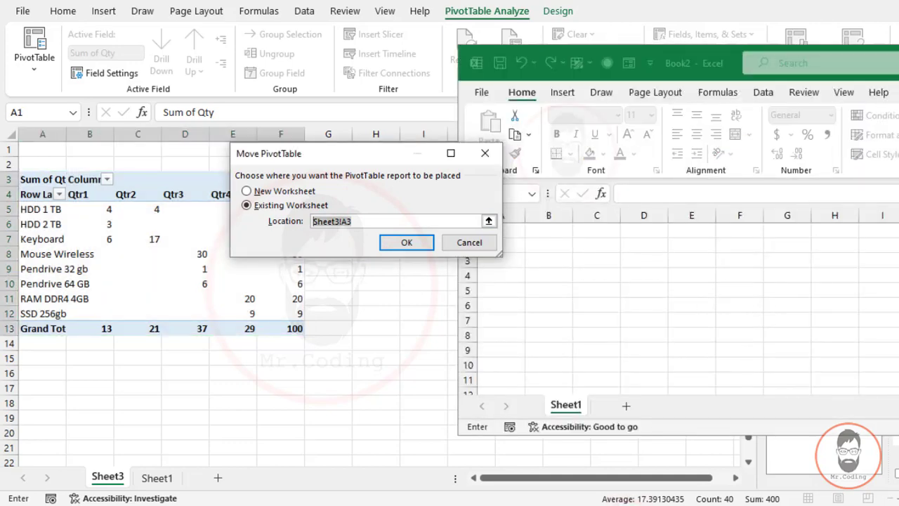
{"action": "left_click_drag", "start_coordinate": [384, 153], "coordinate": [274, 149]}
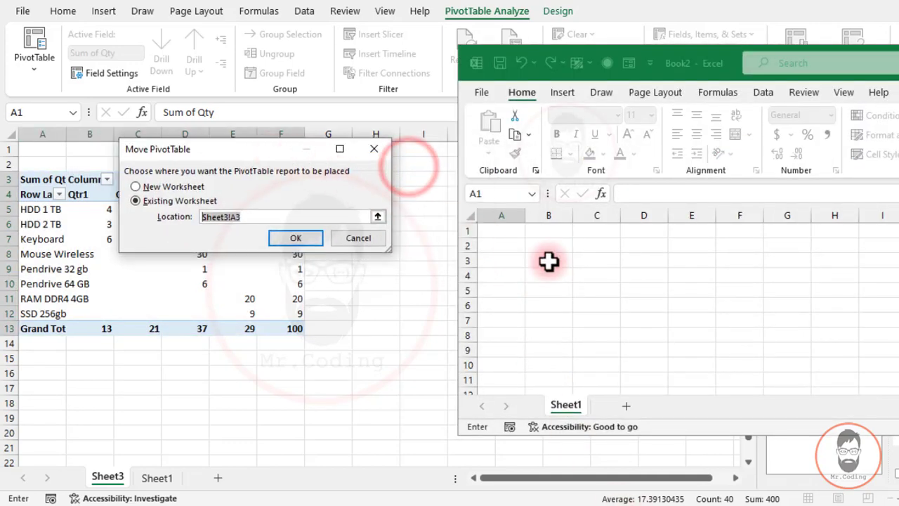
{"action": "left_click", "coordinate": [514, 231]}
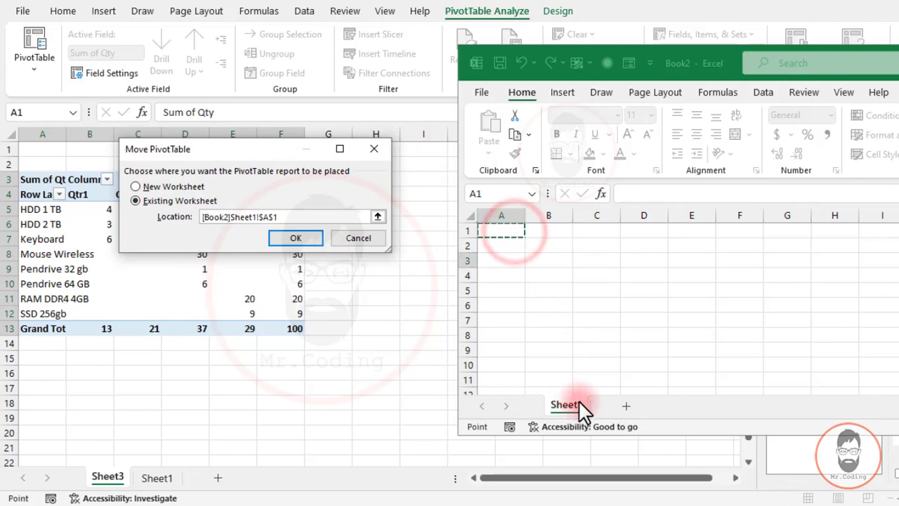
{"action": "left_click", "coordinate": [316, 241]}
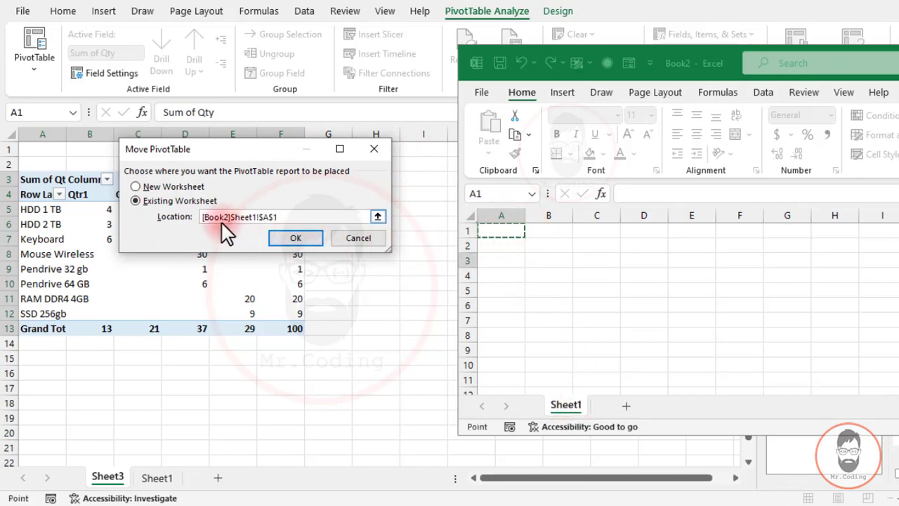
{"action": "left_click", "coordinate": [289, 237]}
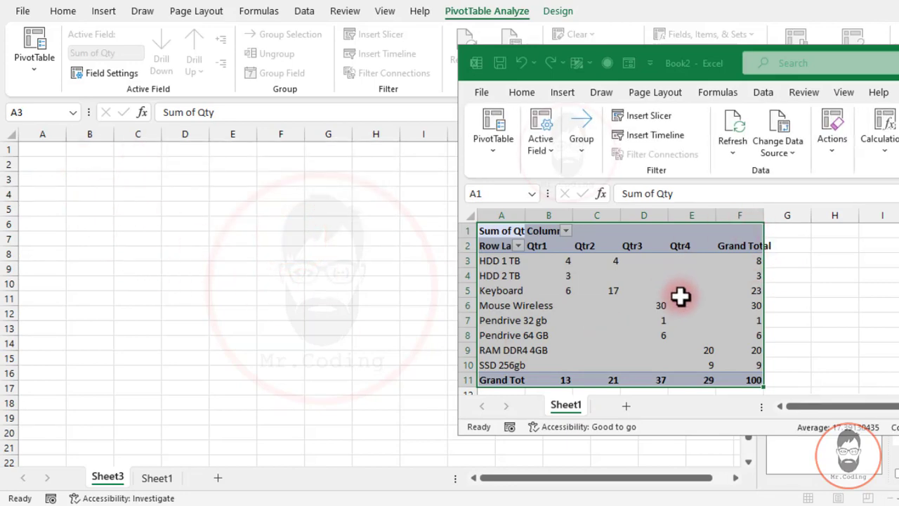
- Maximize the Book2 window to view the moved PivotTable, and select cell C6 in the order data on the original workbook's Sheet1
{"action": "left_click_drag", "start_coordinate": [719, 57], "coordinate": [557, 60]}
{"action": "double_click", "coordinate": [557, 60]}
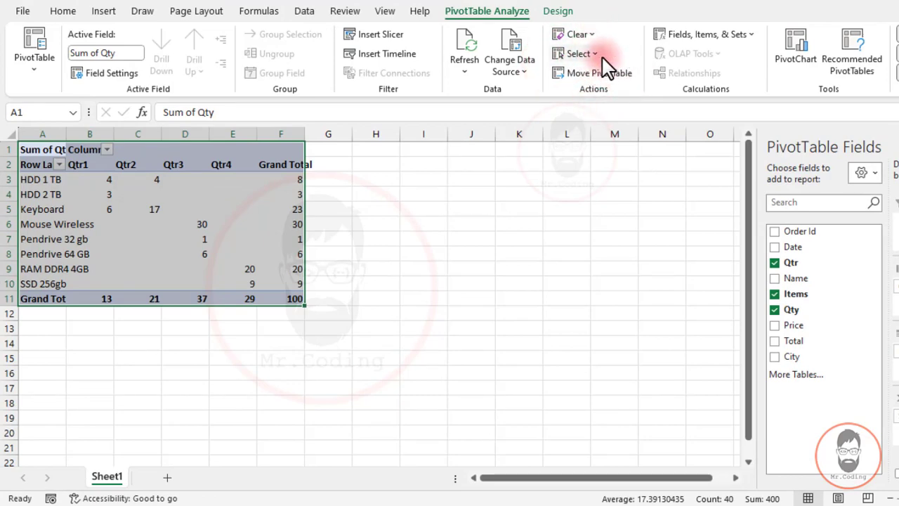
{"action": "left_click", "coordinate": [133, 223]}
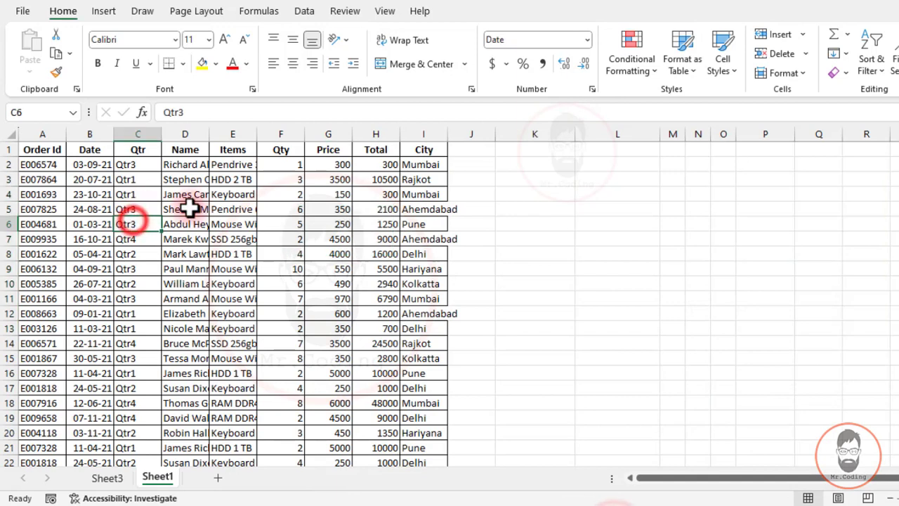